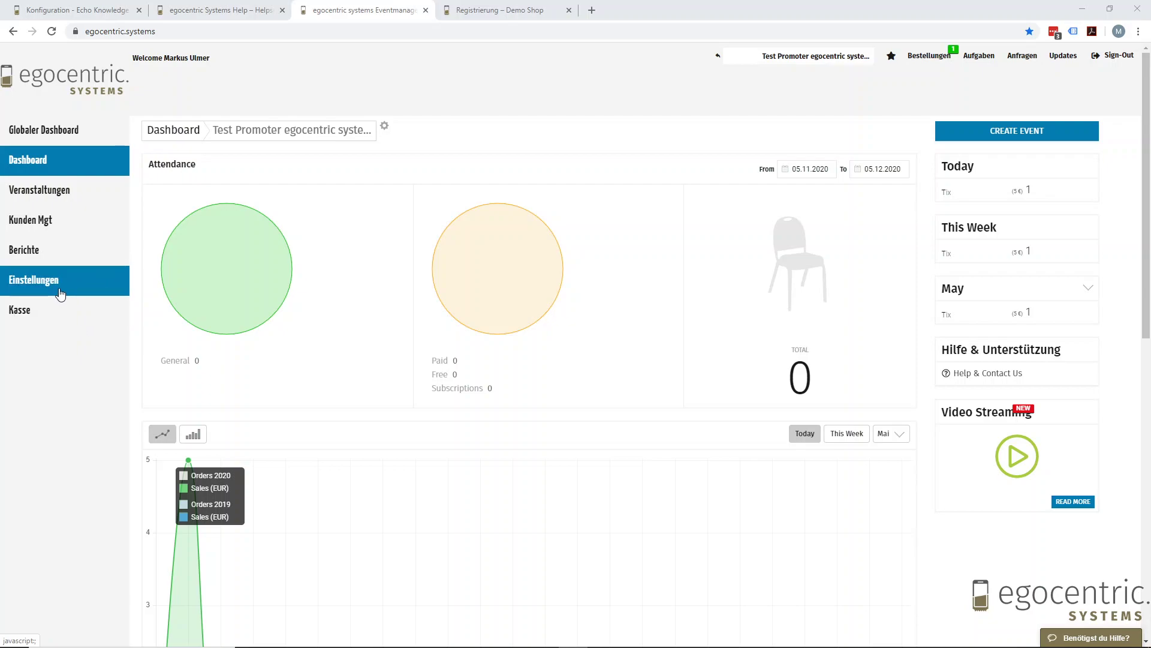
View the list of seating plan templates under the settings and return to the main navigation
left_click(60, 292)
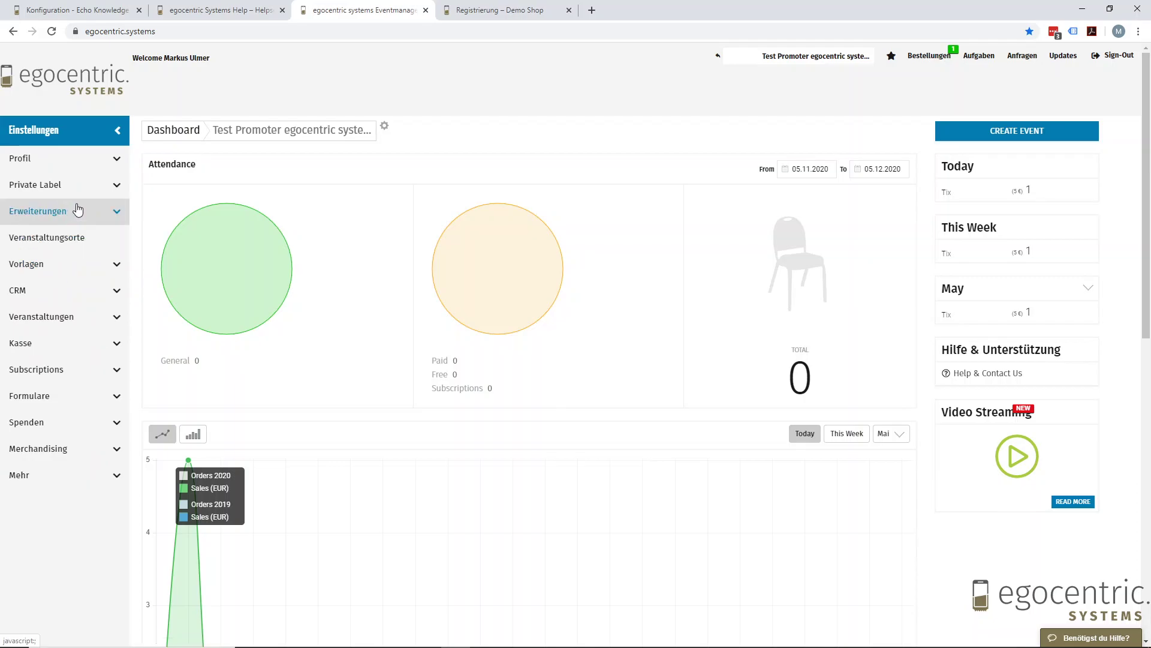
left_click(77, 266)
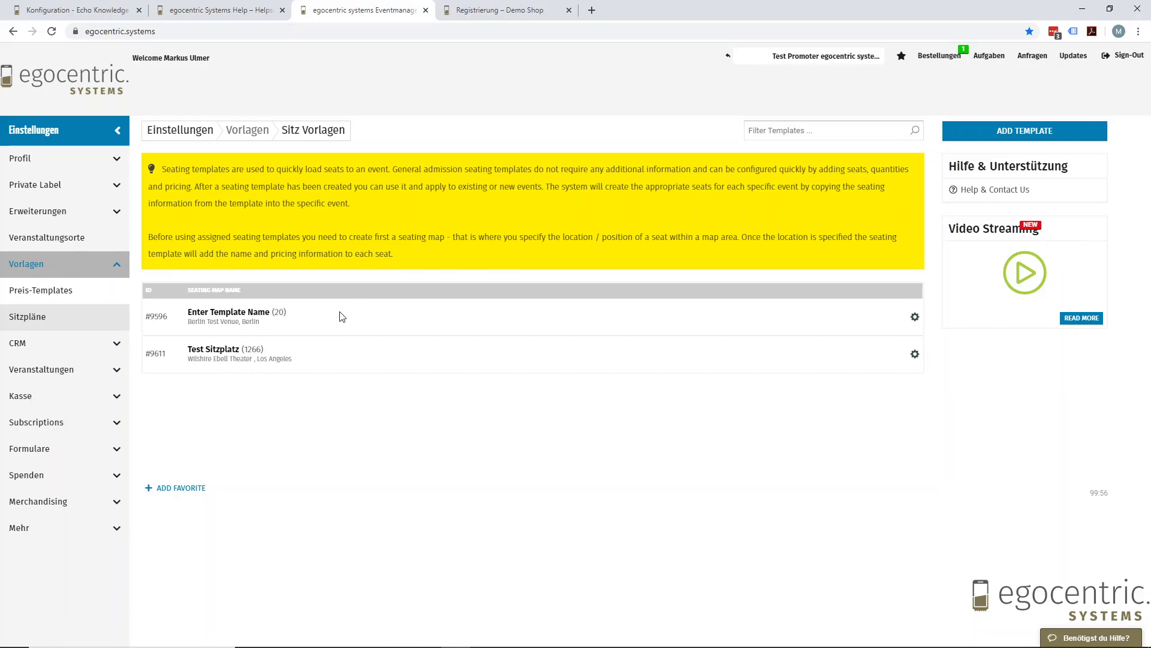
left_click(118, 131)
Open ticket editing for the current event "Time Ticket" and select its date of 18 July 2020 at 17:00
left_click(67, 189)
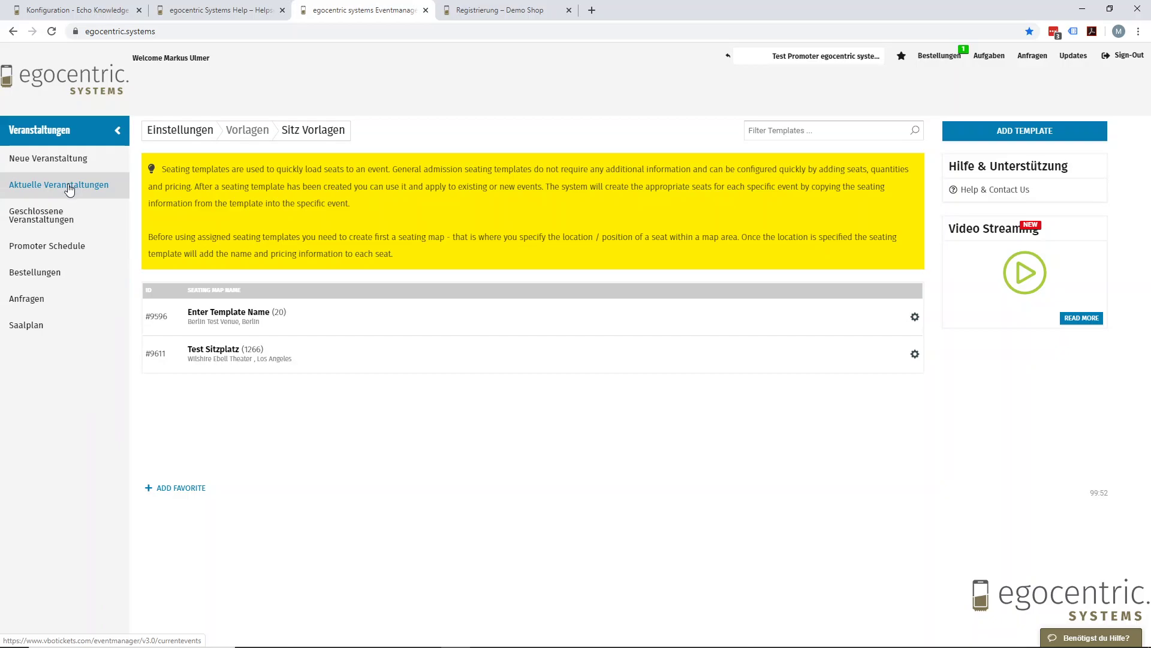
left_click(69, 189)
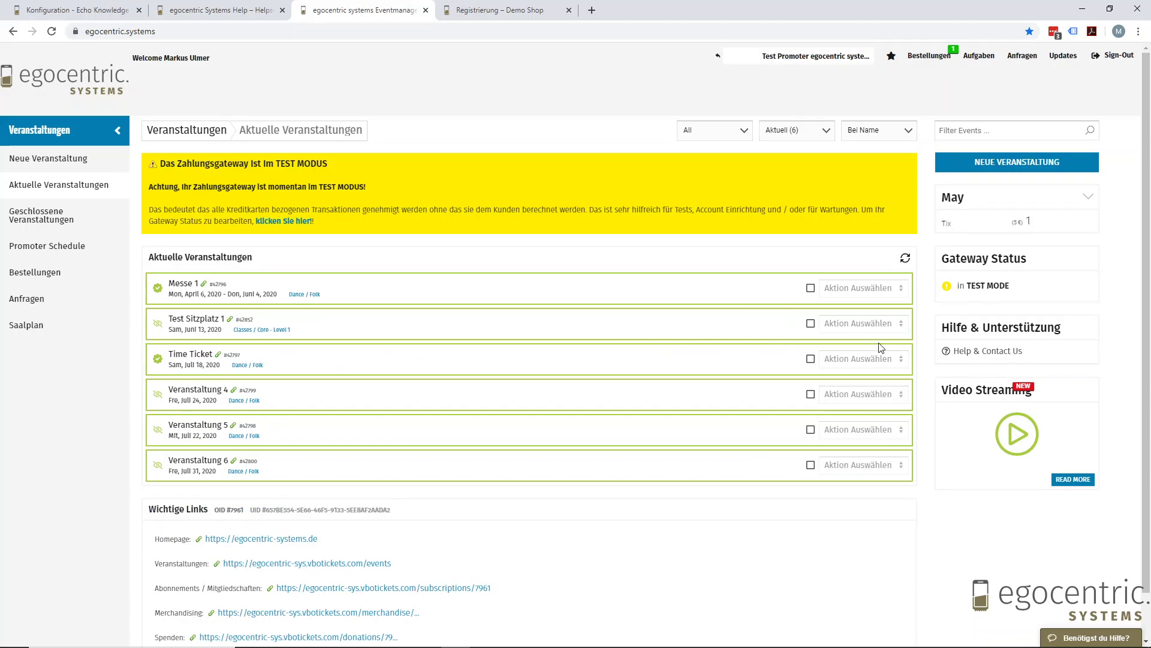
left_click(876, 360)
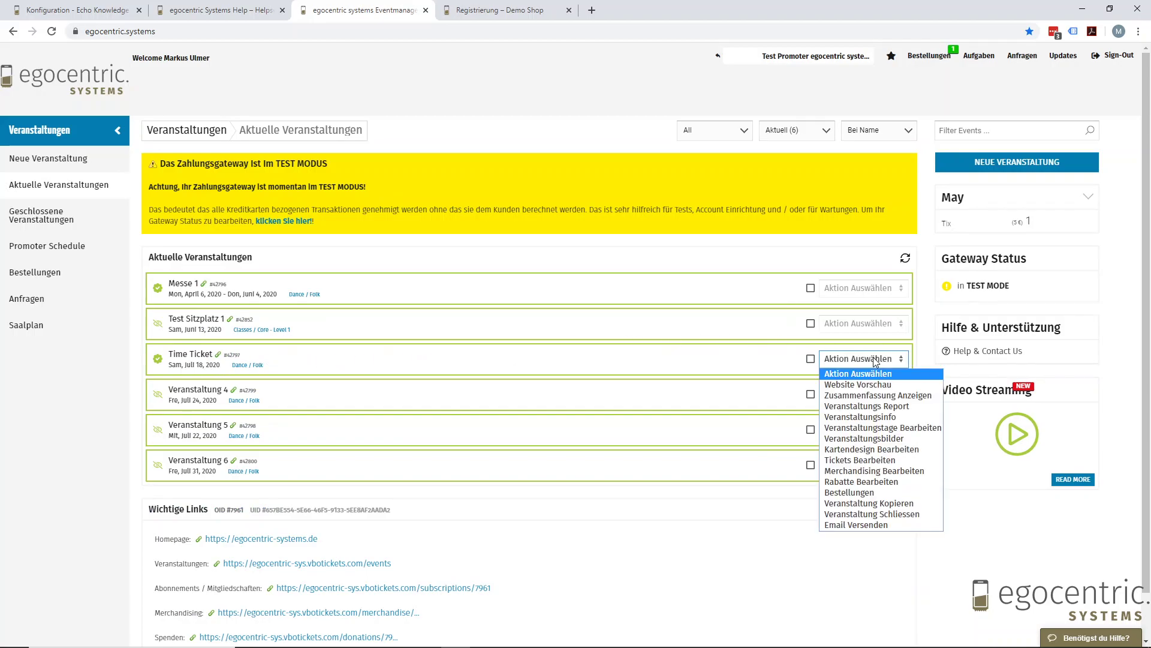
left_click(867, 462)
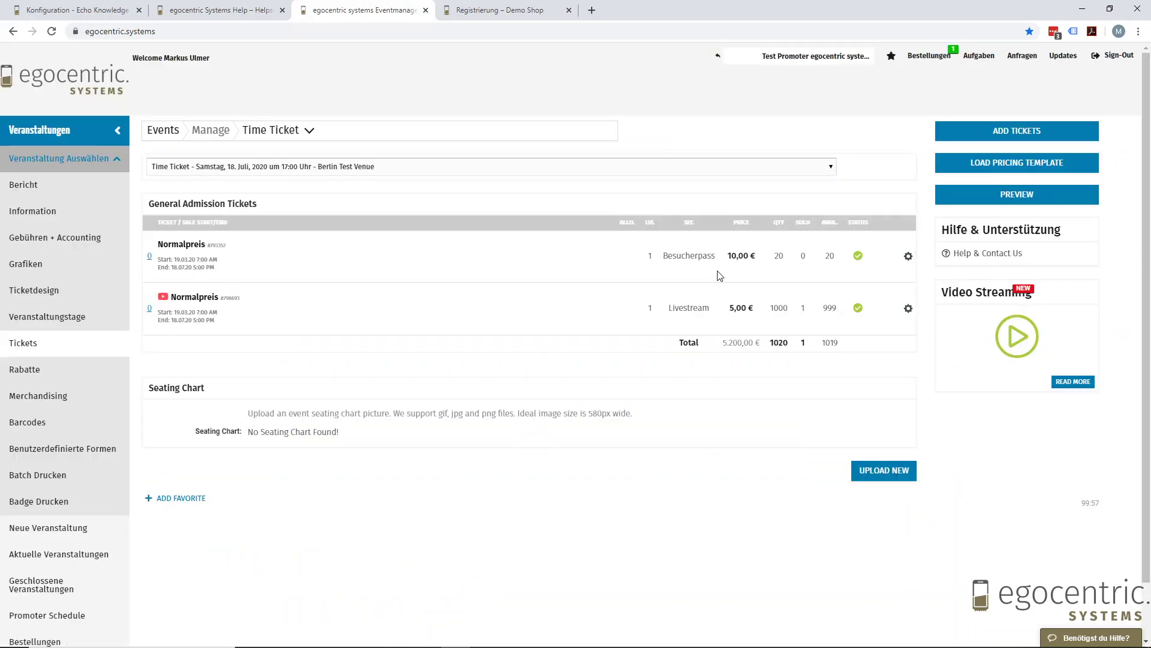
left_click(568, 173)
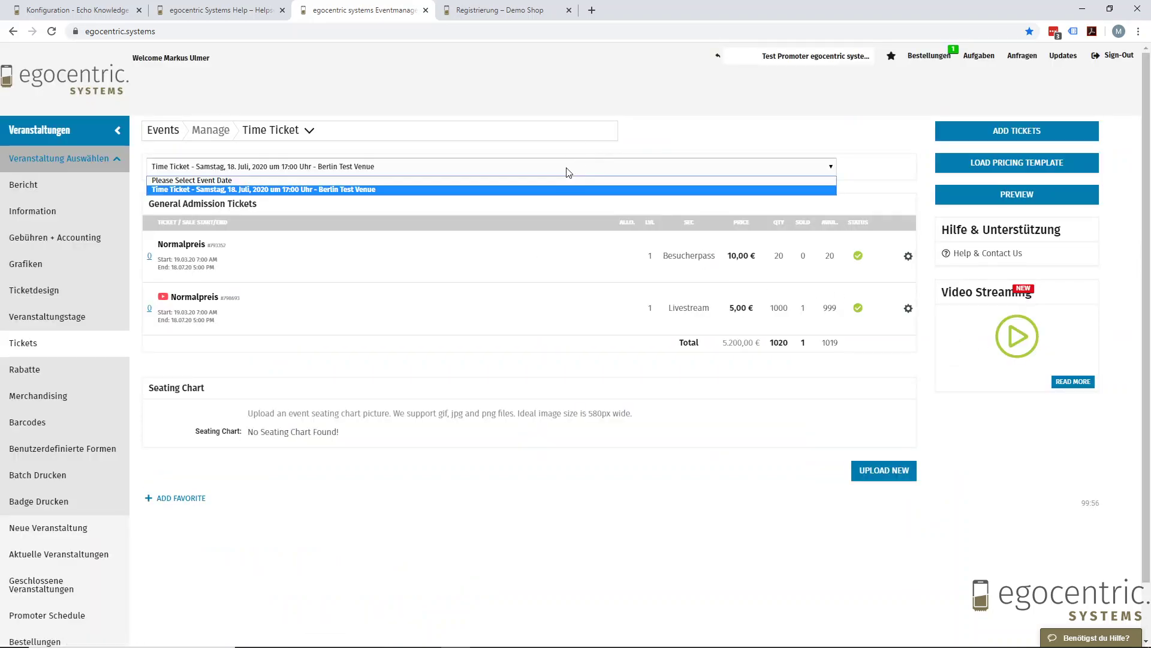
left_click(546, 190)
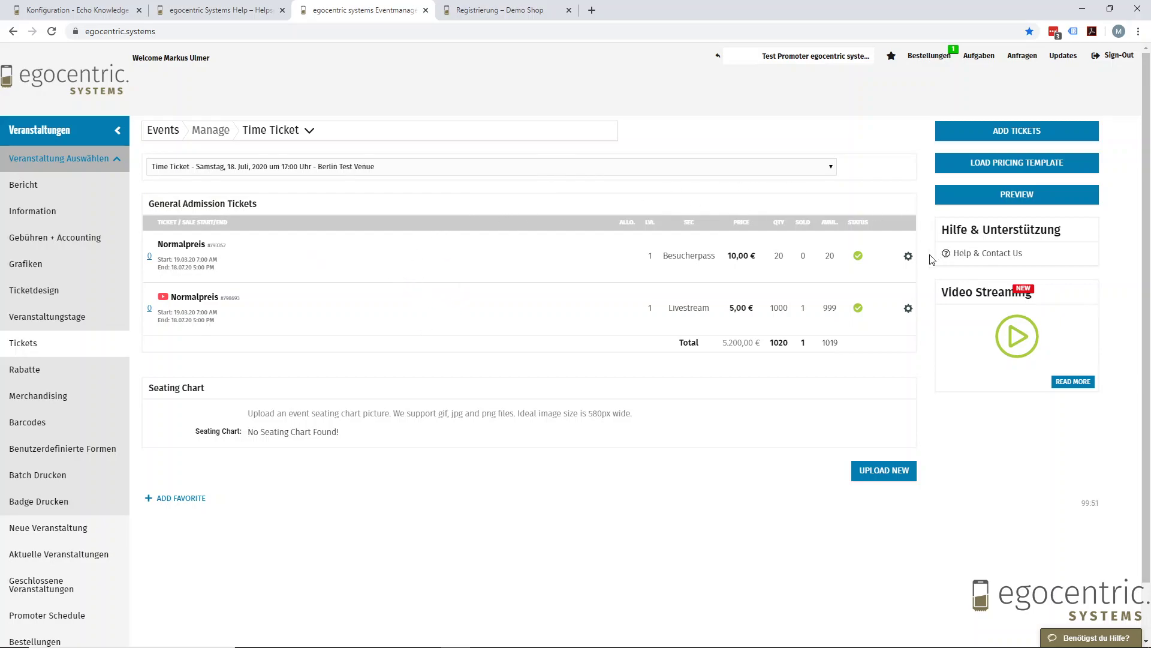
Make the Besucherpass Normalpreis ticket conditional as "Is Primary (Triggers action)", enable Enforce Timed Ticket, and save
left_click(909, 258)
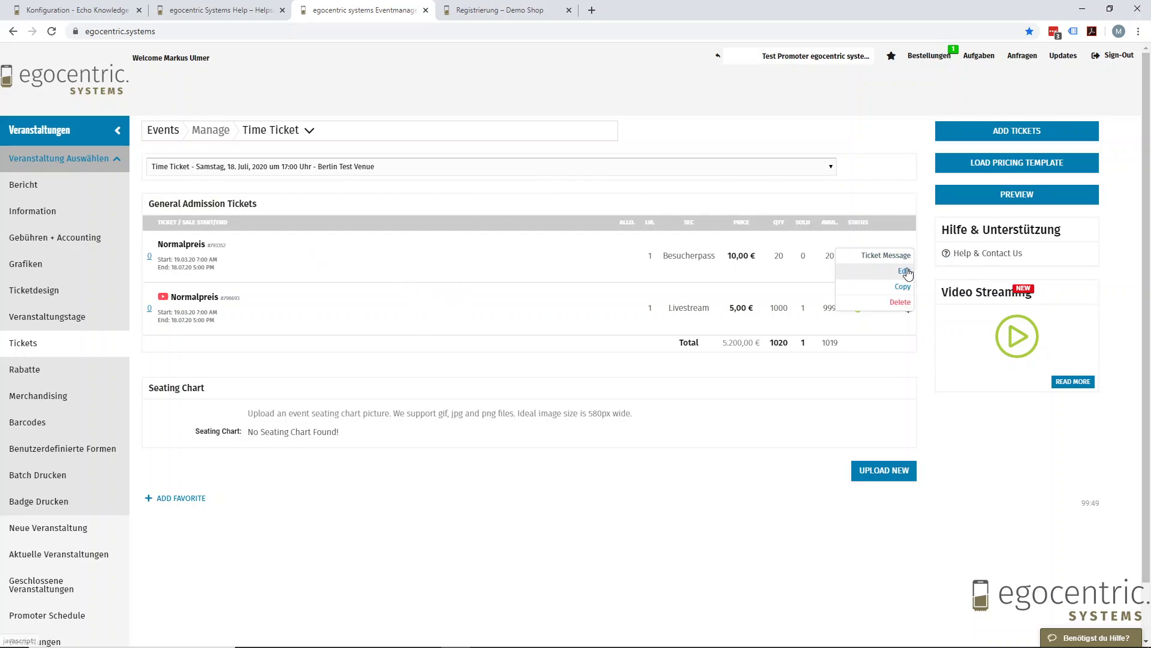
left_click(903, 272)
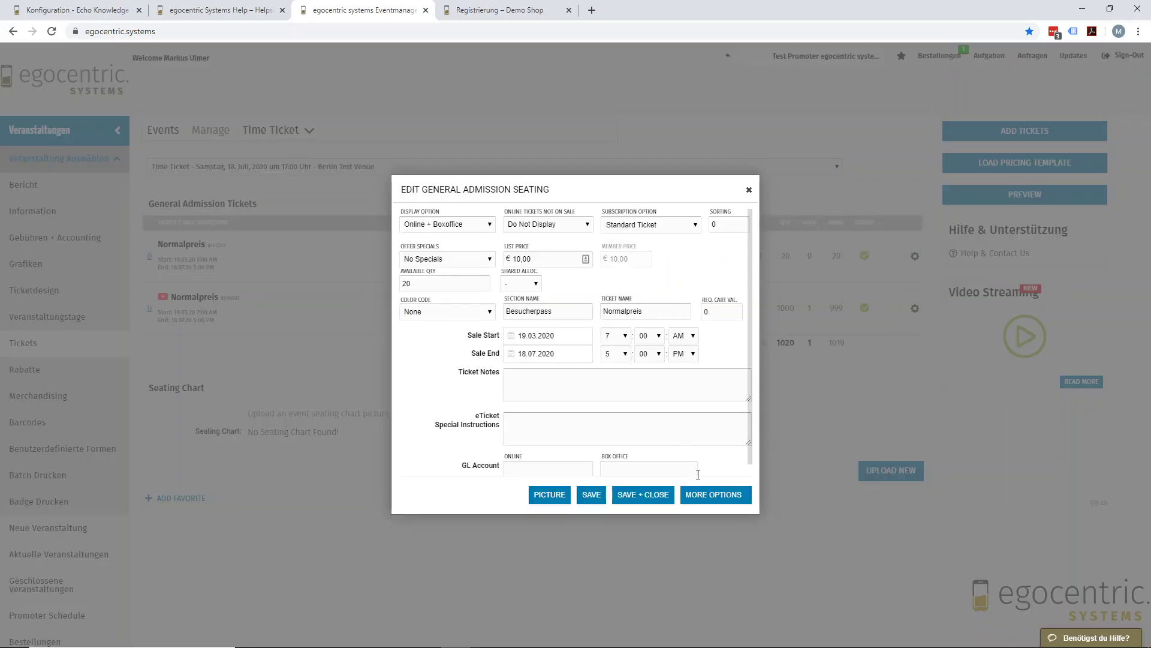
left_click(702, 495)
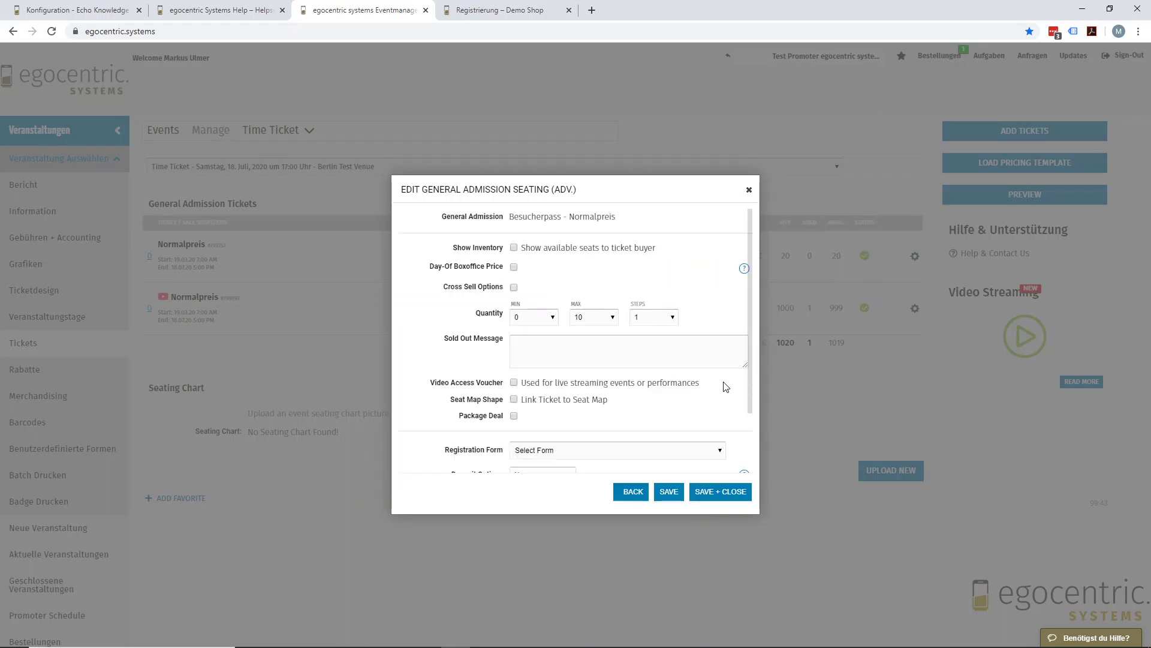
scroll(674, 289, "down", 2)
scroll(674, 289, "down", 2)
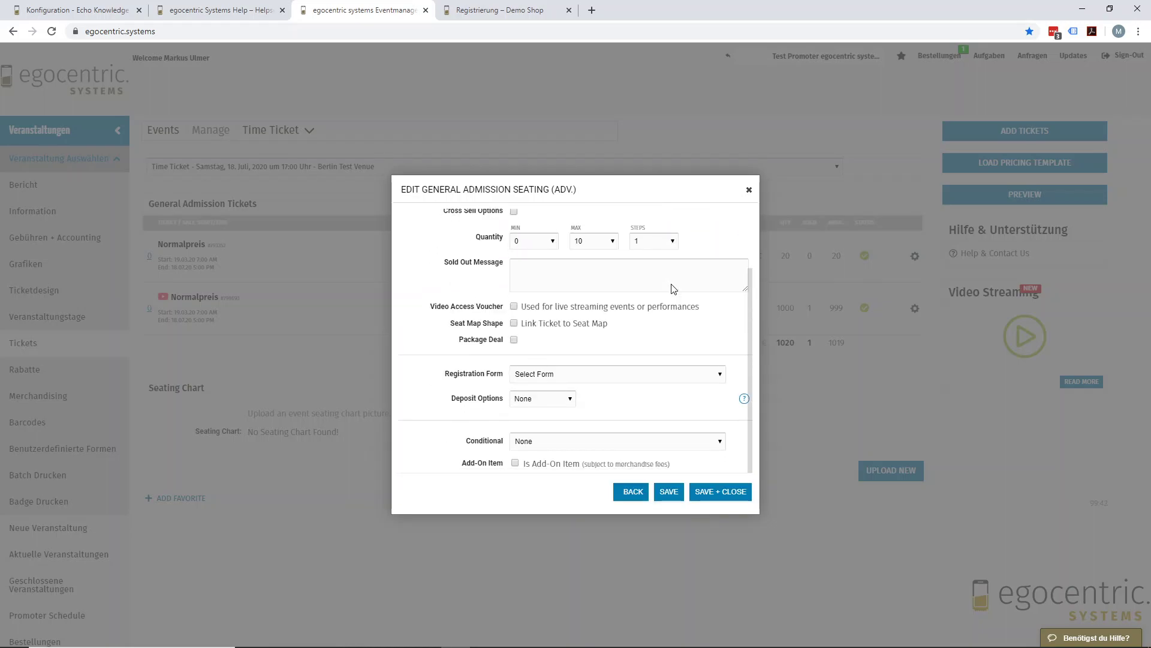
left_click(589, 441)
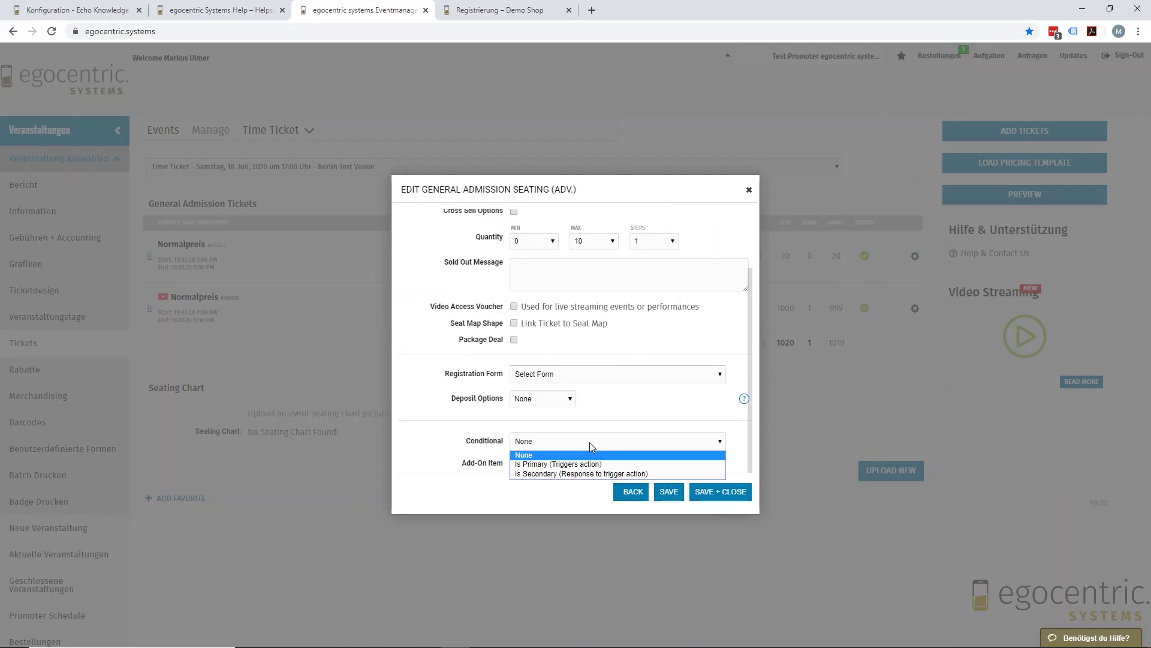
left_click(588, 465)
scroll(683, 361, "down", 1)
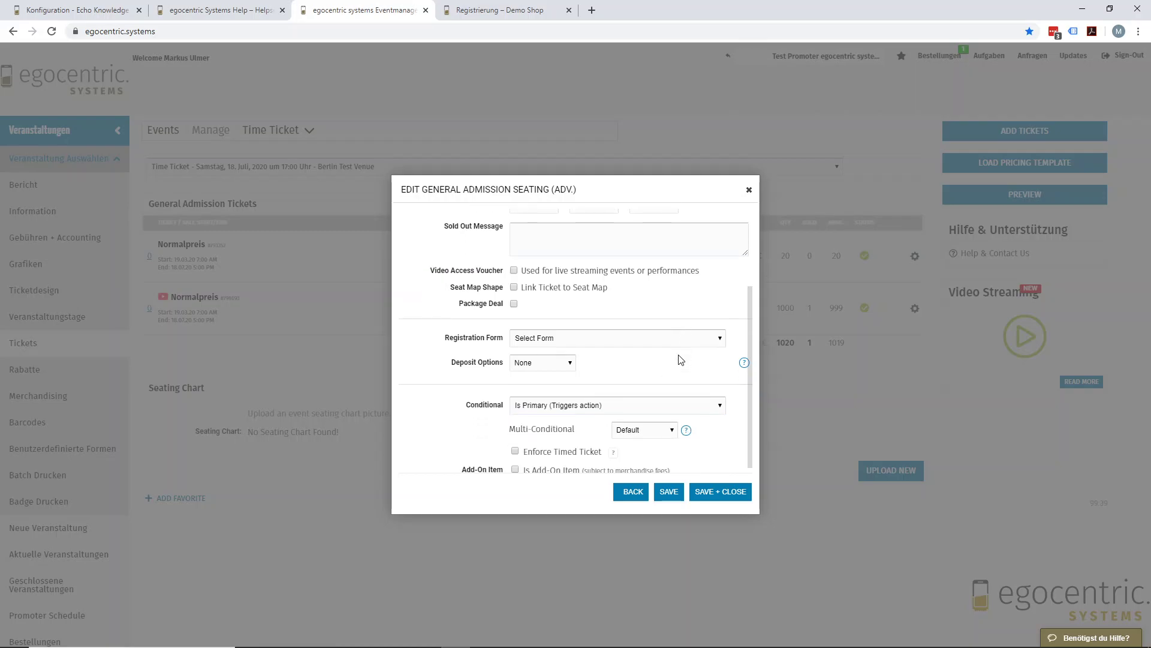
left_click(515, 445)
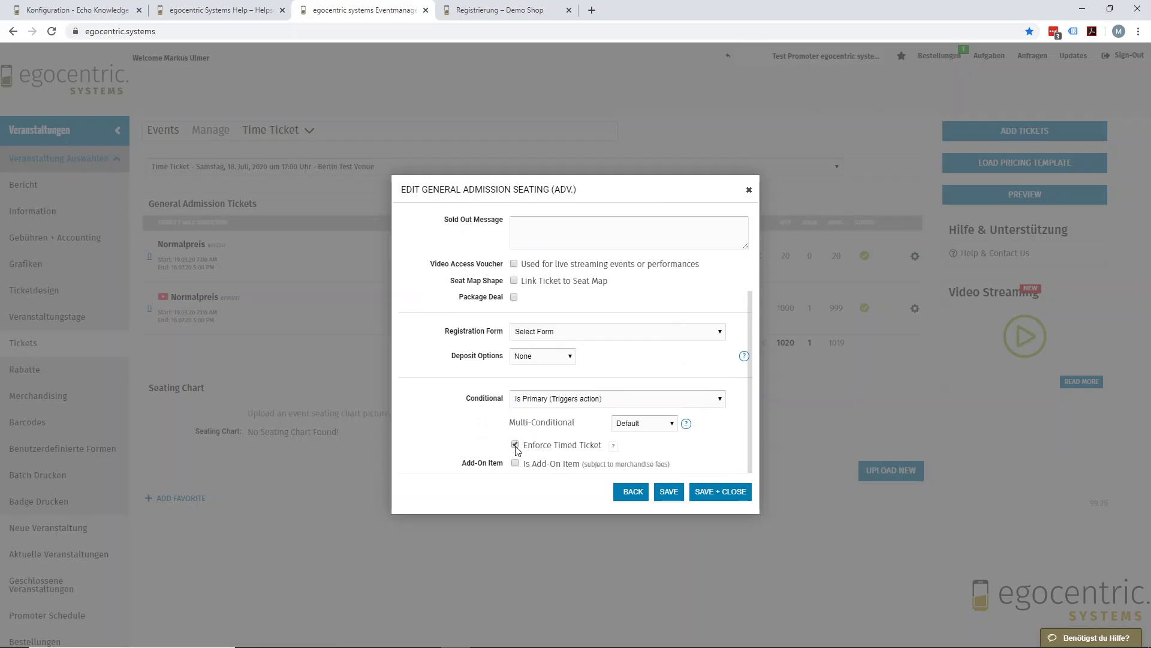
left_click(720, 493)
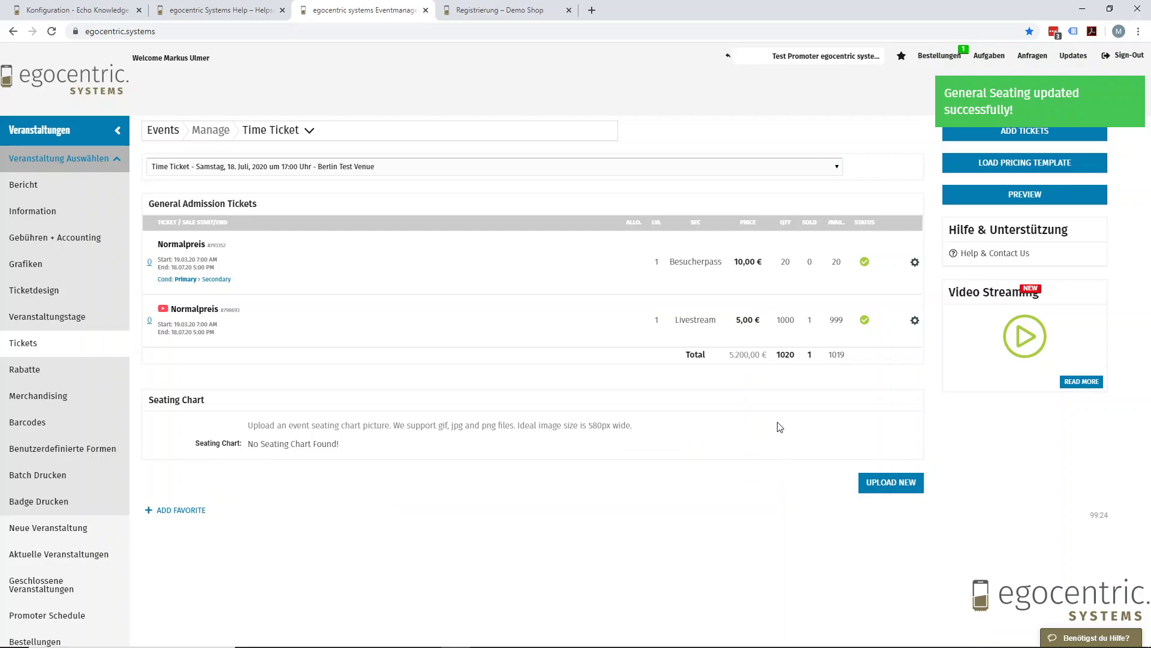
Add a General admission ticket named "12 Uhr" with an available quantity of 10
left_click(1037, 138)
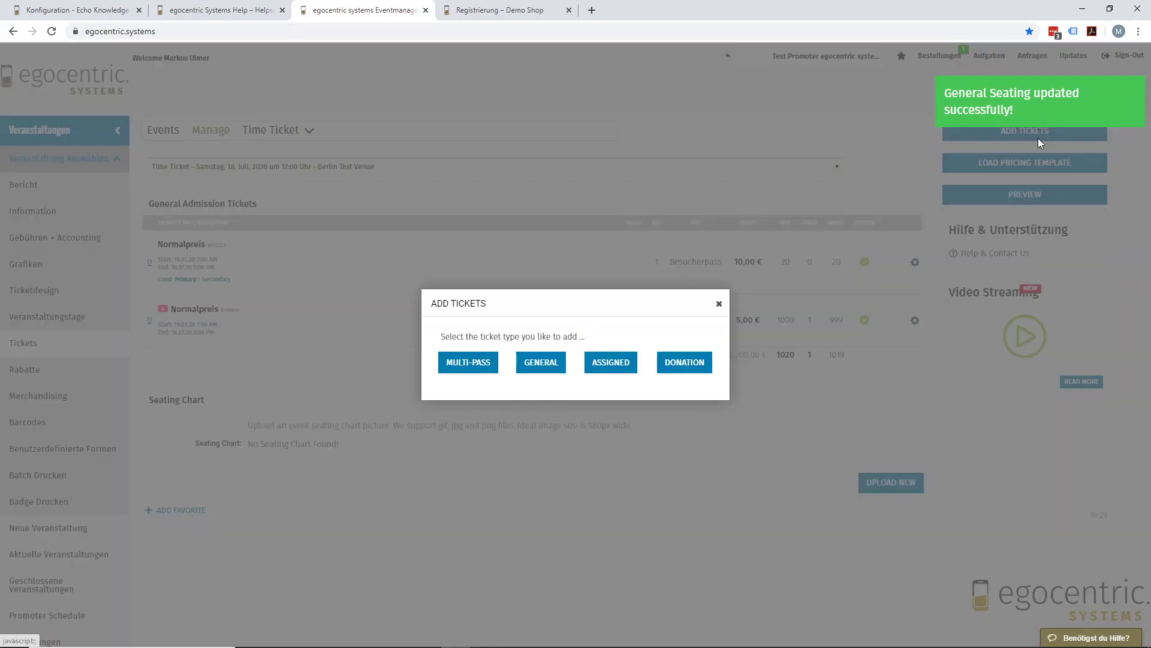
left_click(541, 363)
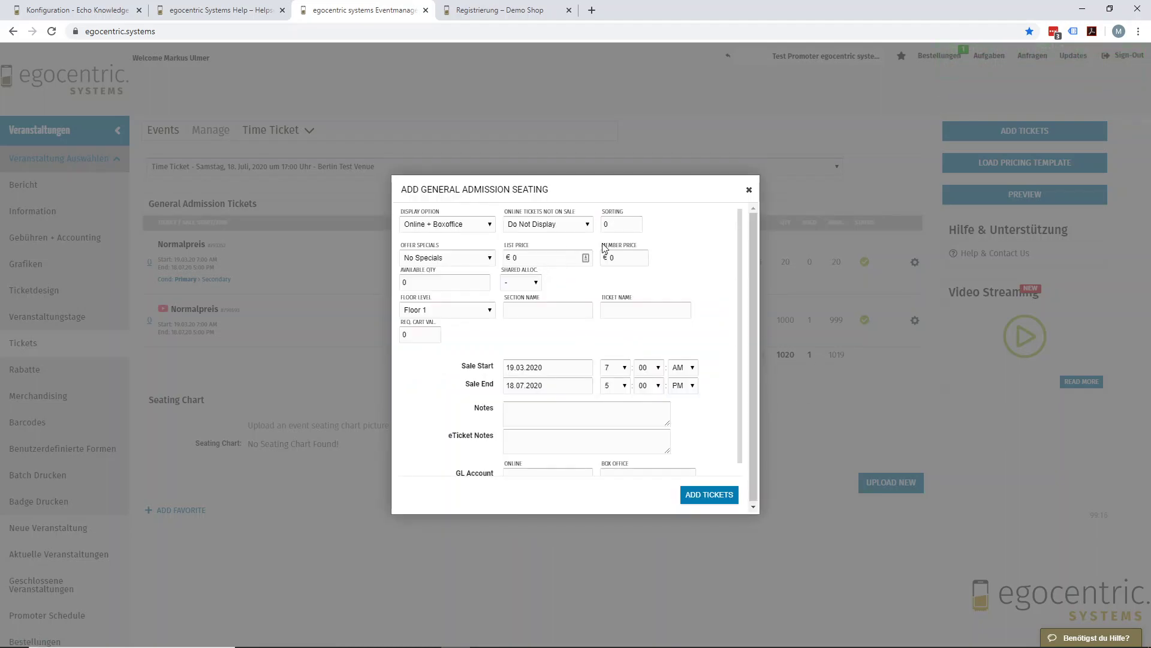
key("Tab")
type("10")
left_click(700, 496)
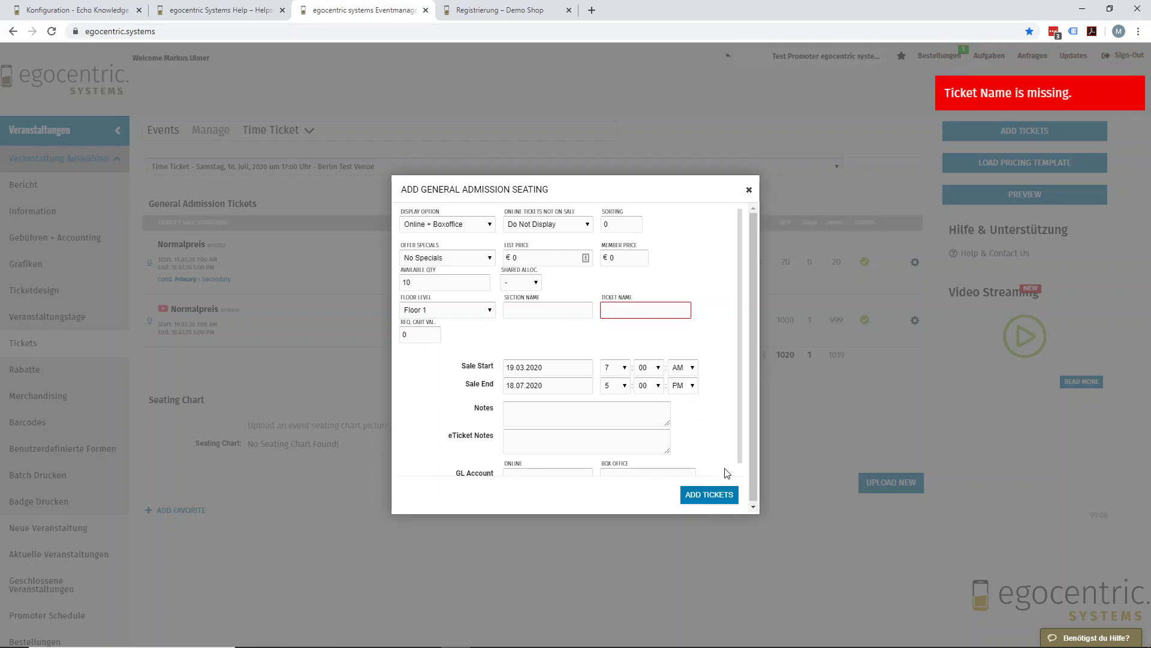
left_click(654, 307)
type("12 Uhr")
left_click(732, 498)
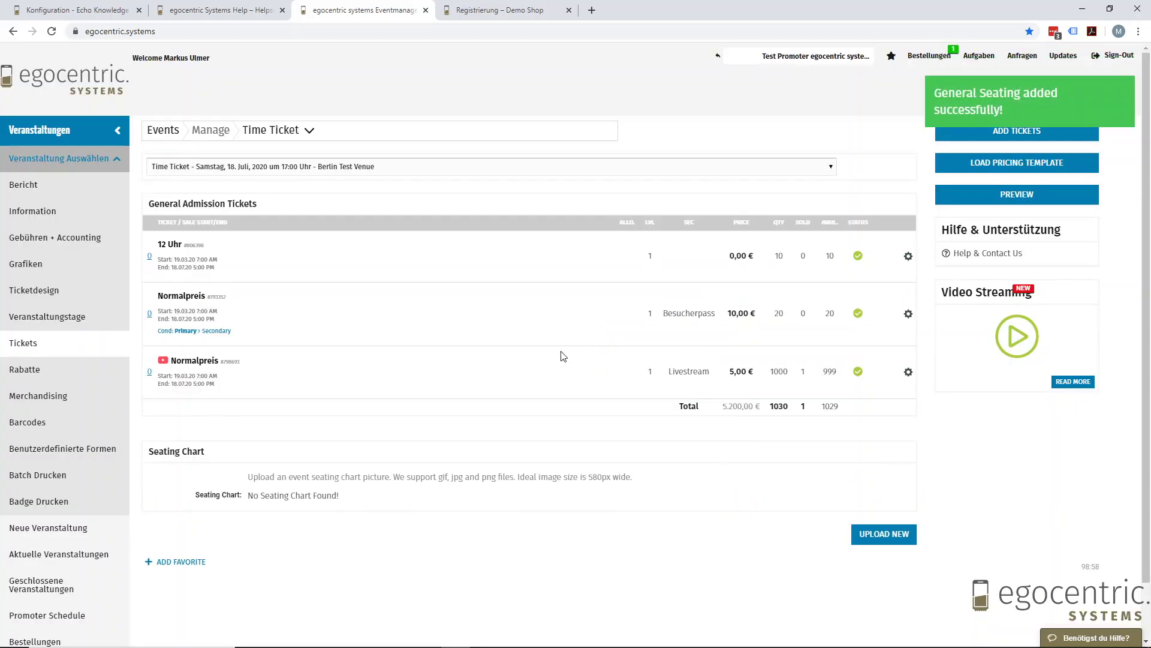
Set the 12 Uhr ticket's Conditional option to "Is Secondary (Response to trigger action)" and save it
left_click(909, 256)
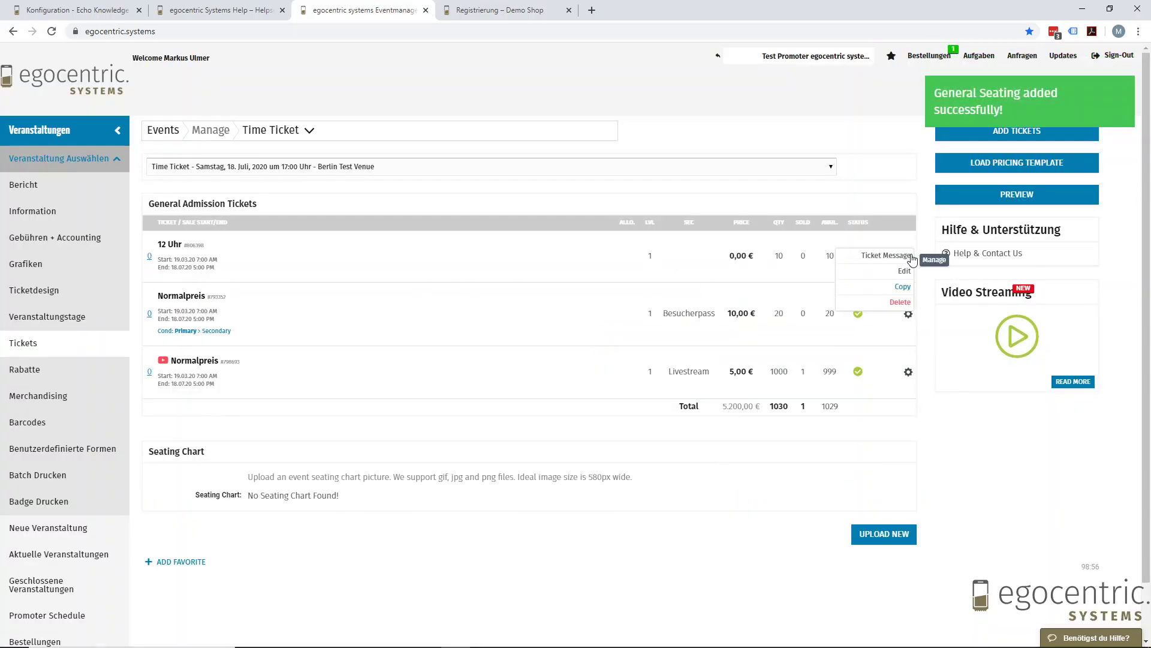
left_click(894, 273)
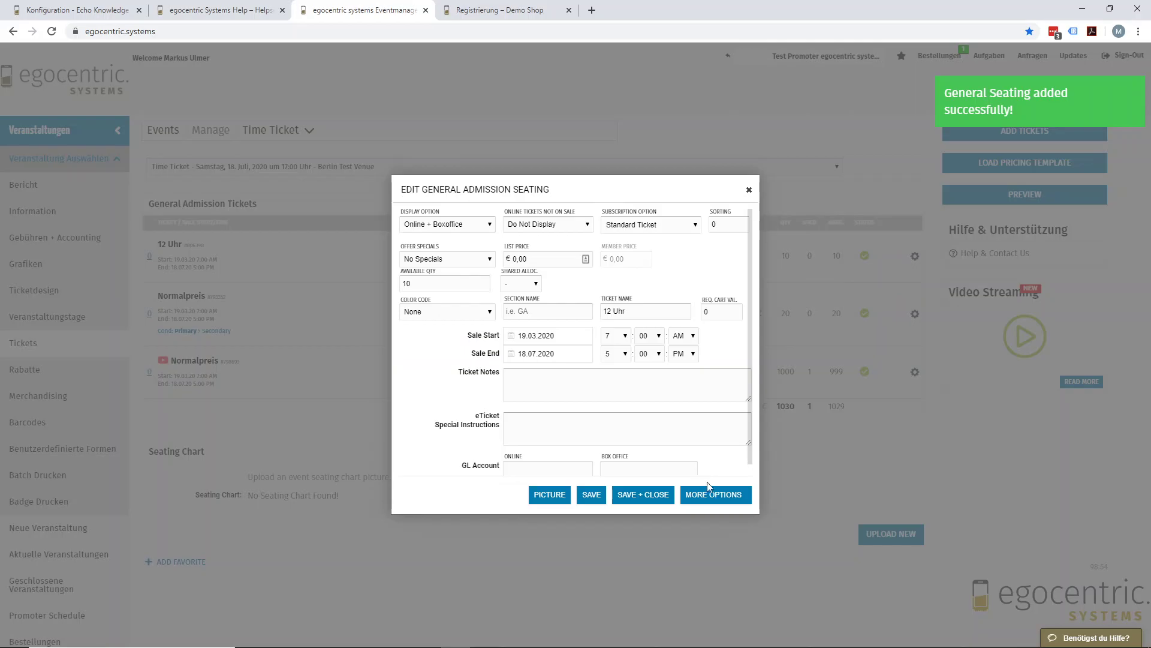
left_click(708, 496)
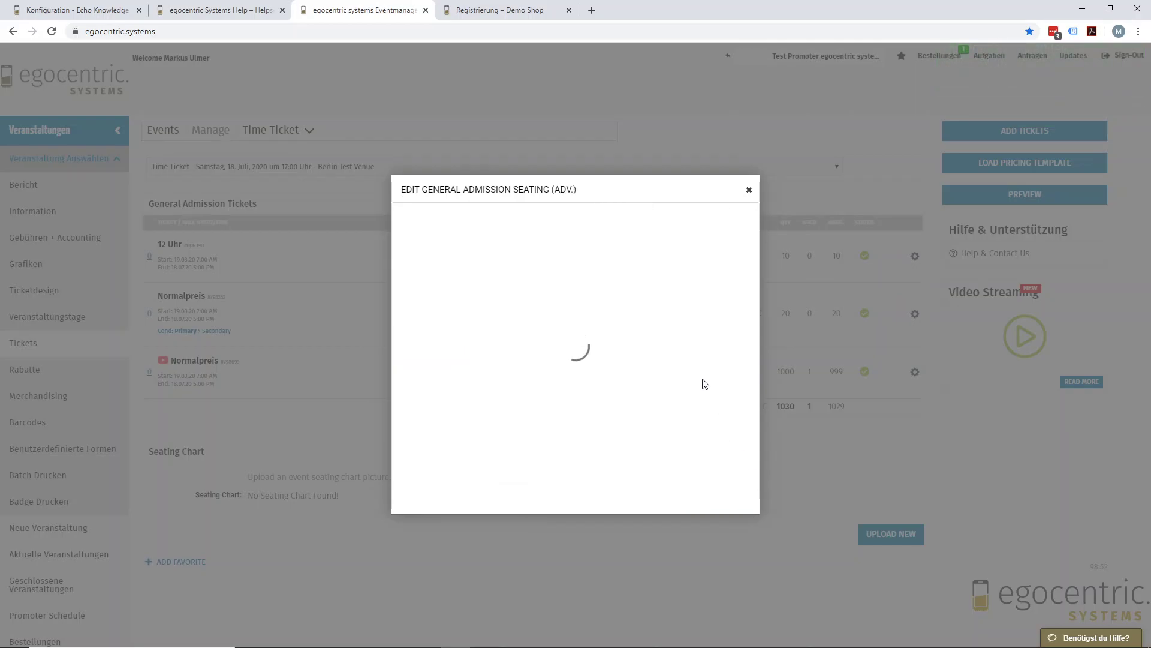
scroll(661, 336, "down", 2)
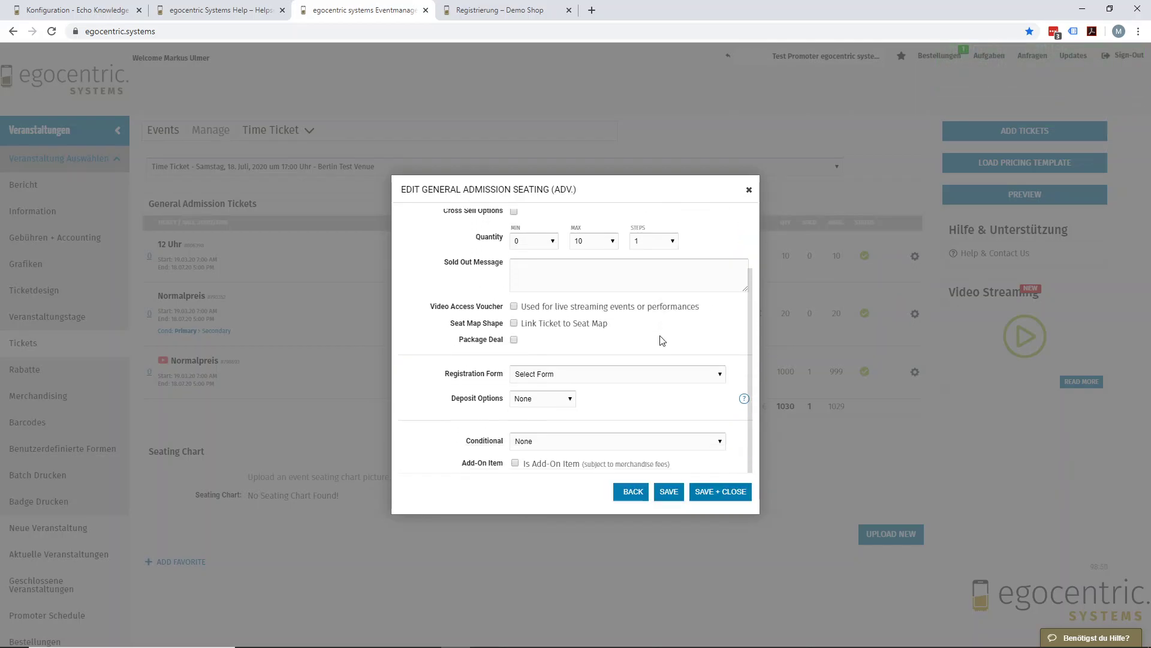
left_click(617, 441)
left_click(614, 473)
scroll(688, 365, "down", 1)
scroll(688, 365, "down", 1)
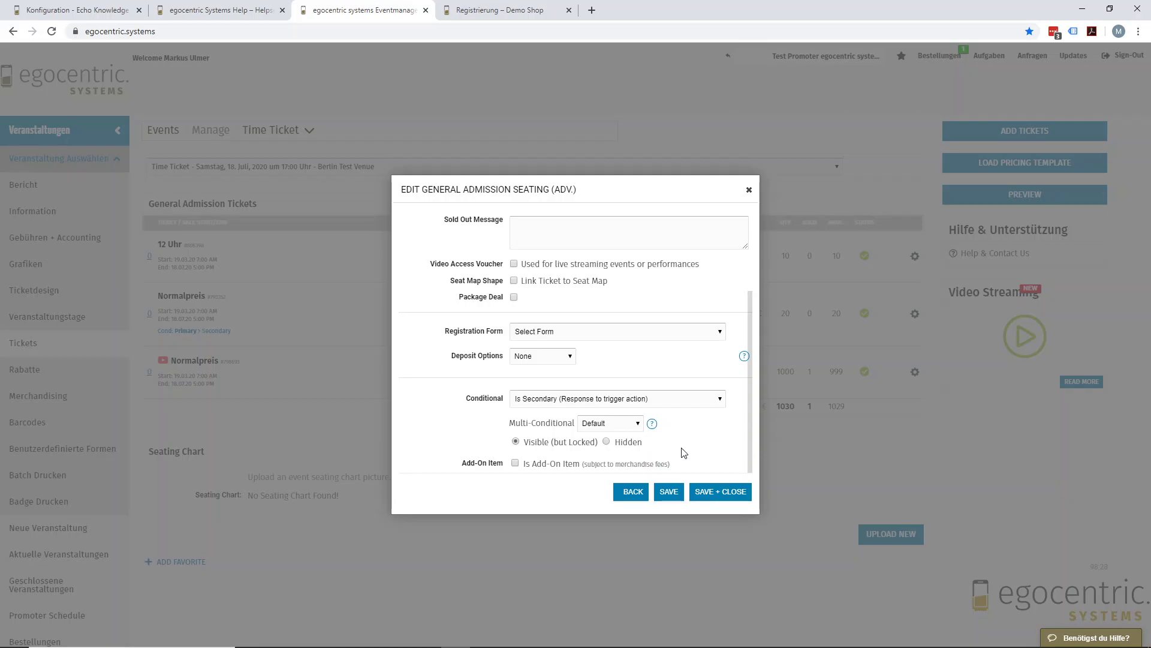
left_click(667, 496)
In the 12 Uhr ticket's basic settings, choose Timed Entry as the special offer and set its hour to 12
left_click(631, 493)
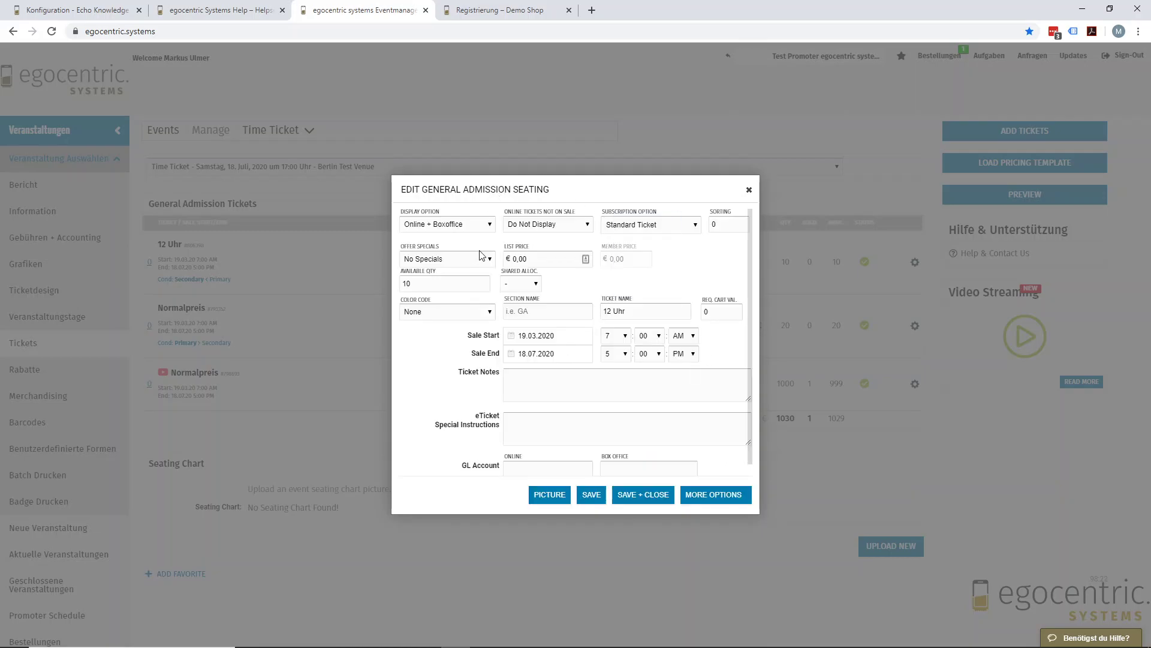
left_click(465, 261)
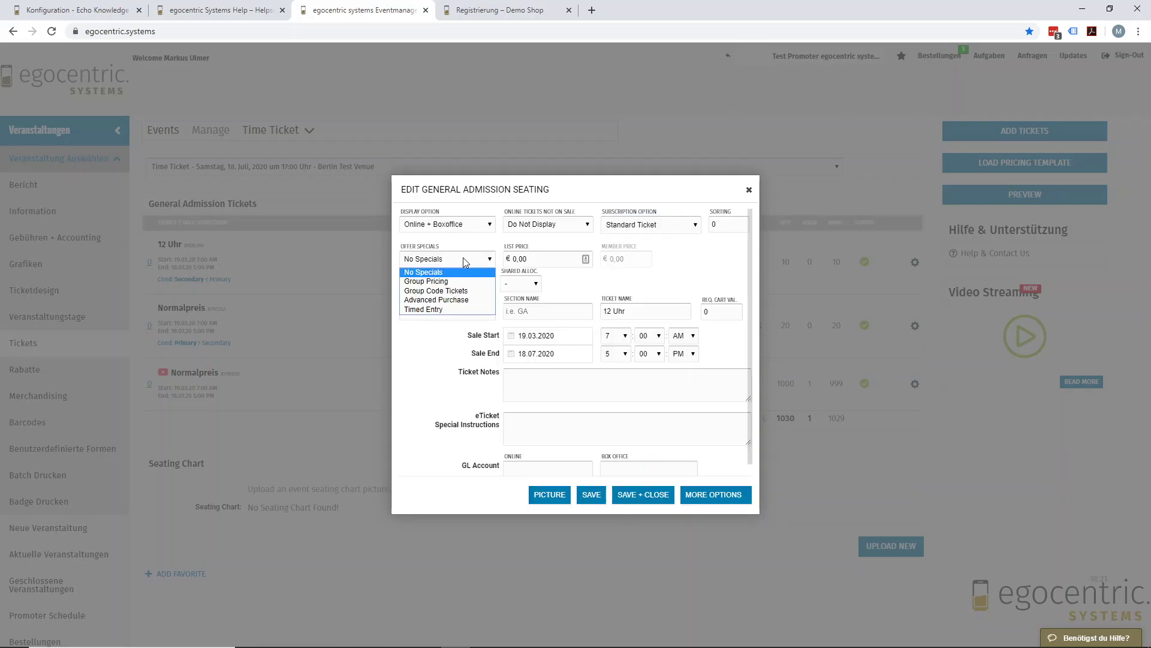
left_click(451, 307)
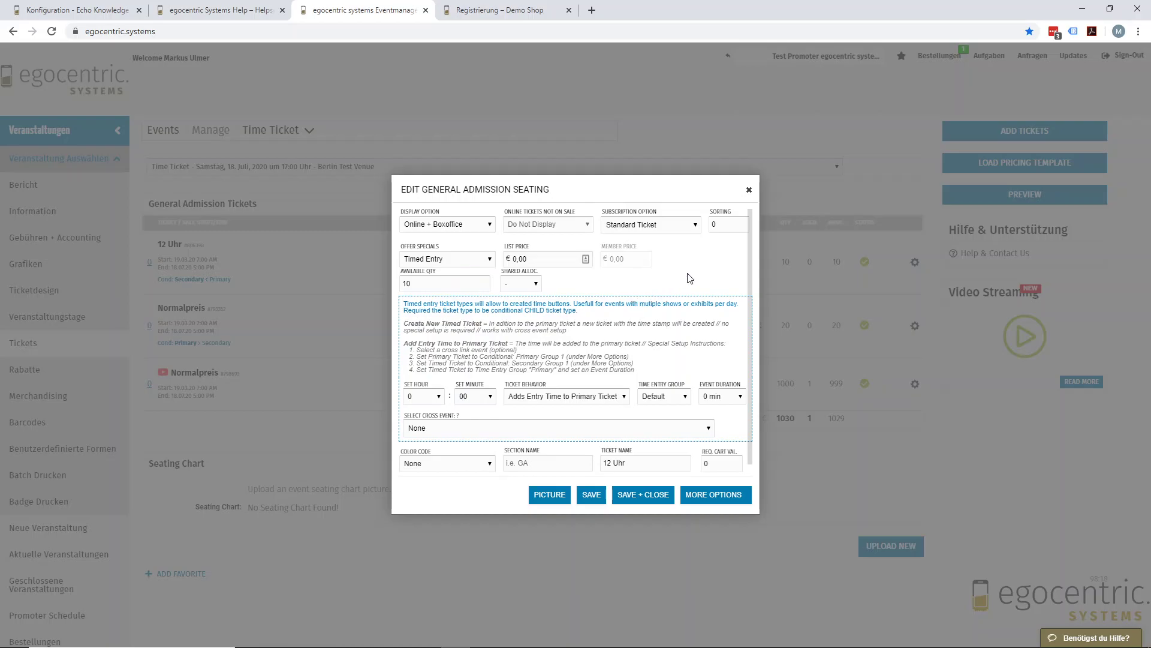
scroll(690, 279, "down", 1)
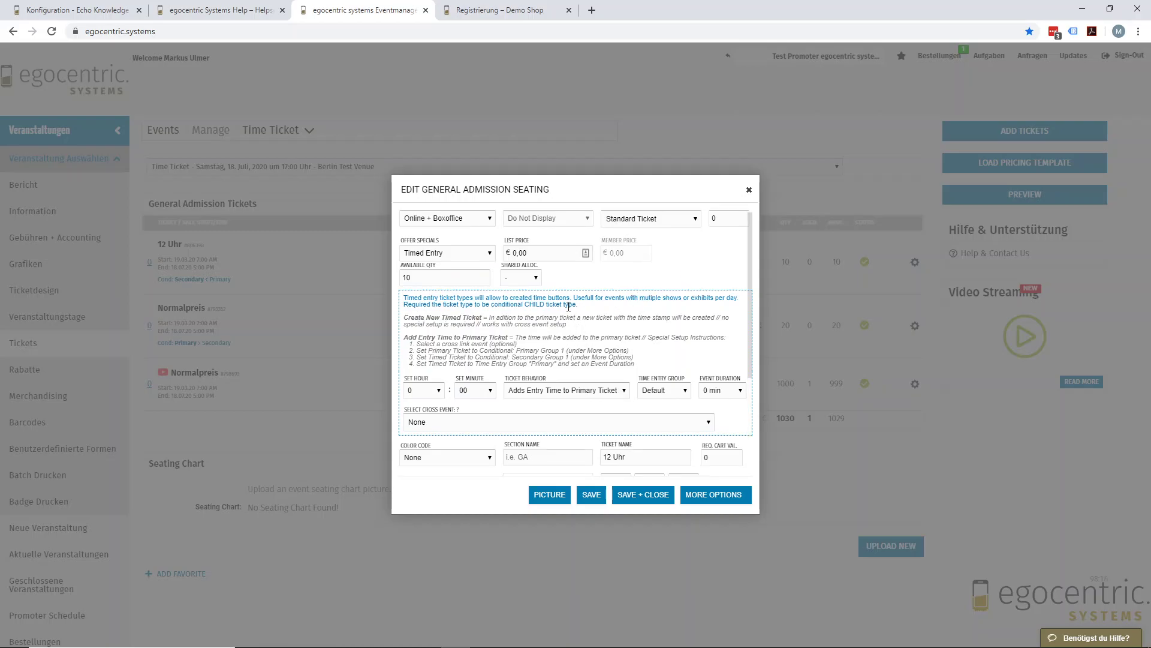
scroll(566, 301, "down", 4)
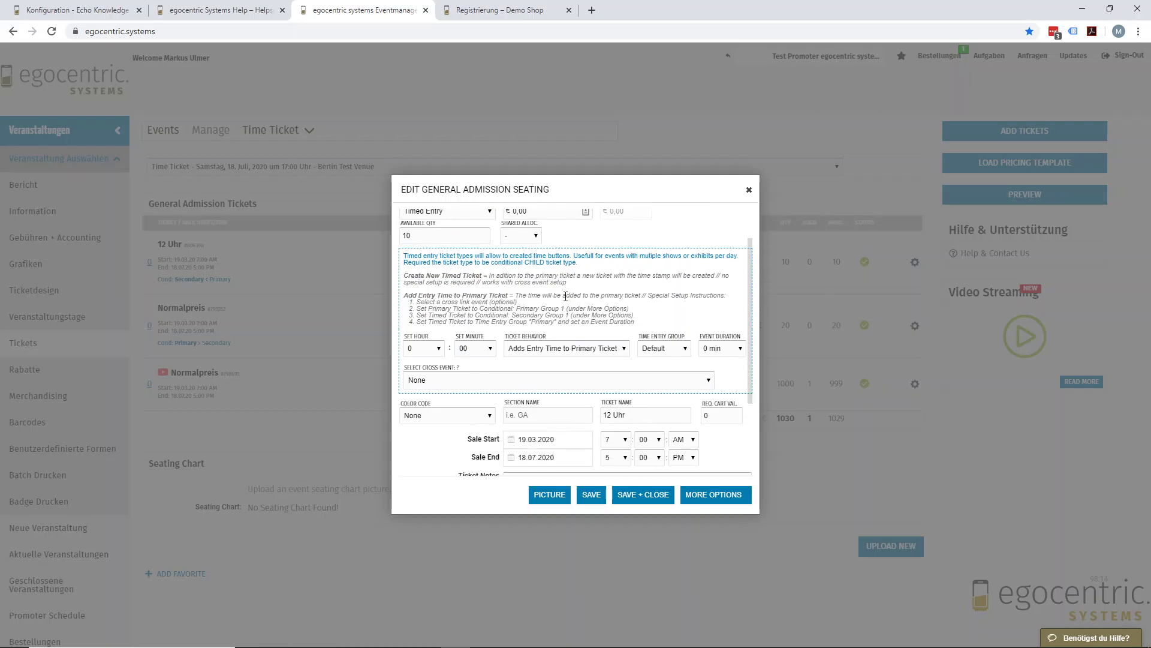
scroll(563, 298, "down", 1)
left_click(437, 330)
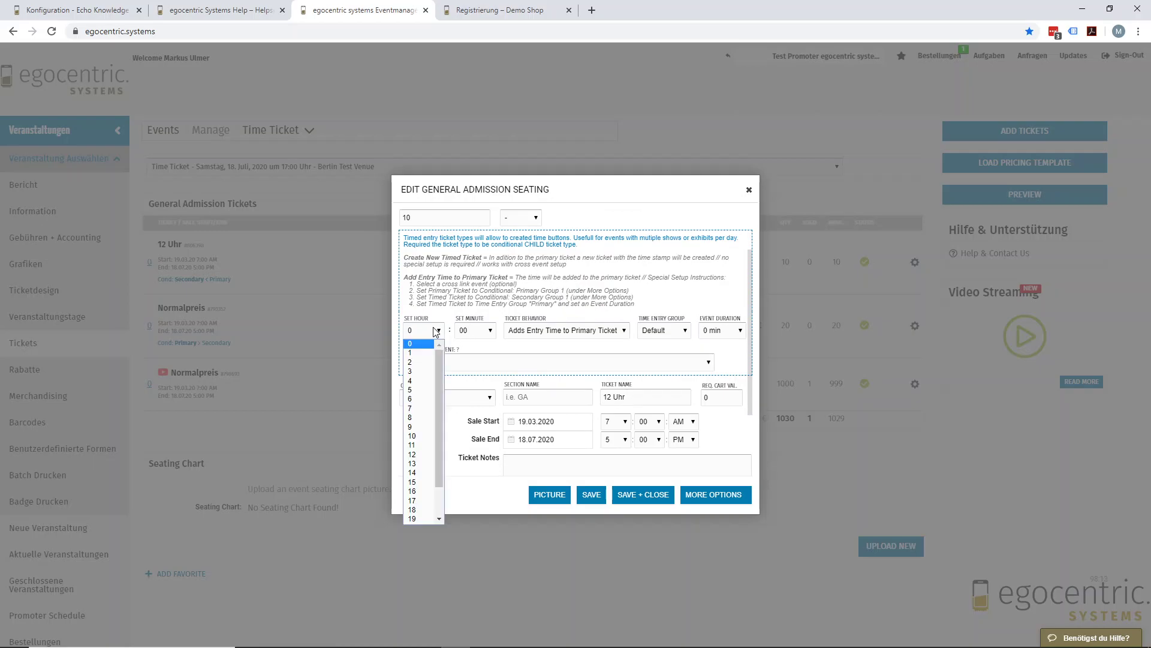
left_click(429, 454)
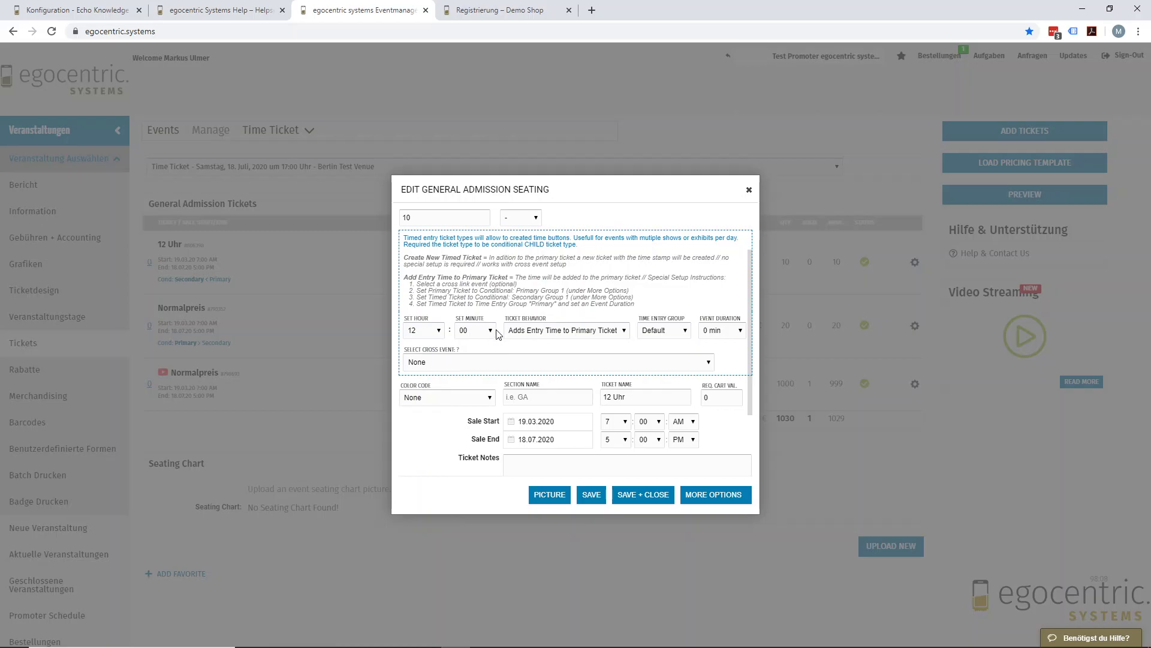
Try Creates New Timed Ticket as the 12 Uhr ticket's behavior, then return it to Adds Entry Time to Primary Ticket
left_click(580, 330)
left_click(580, 330)
left_click(580, 331)
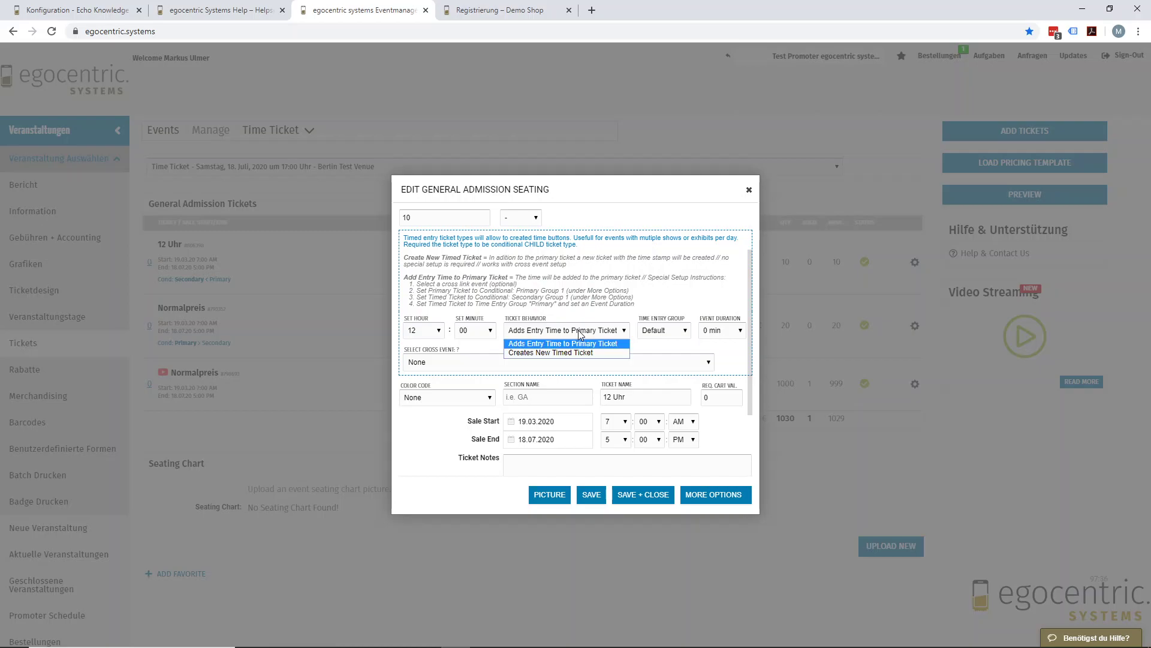
left_click(577, 352)
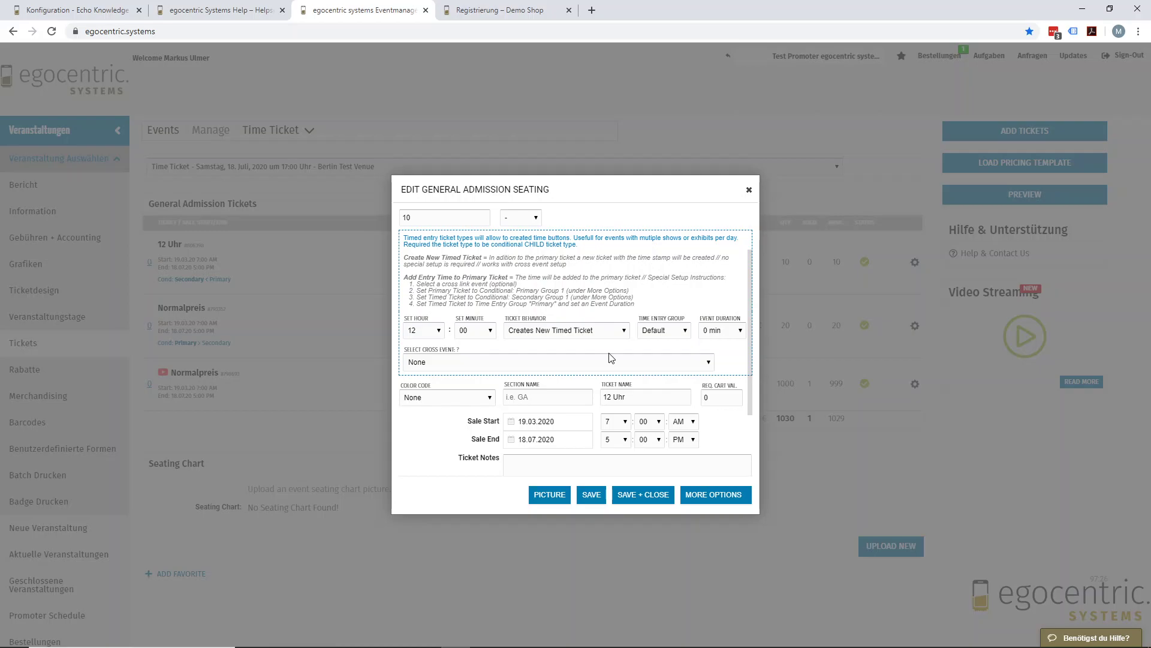
left_click(588, 330)
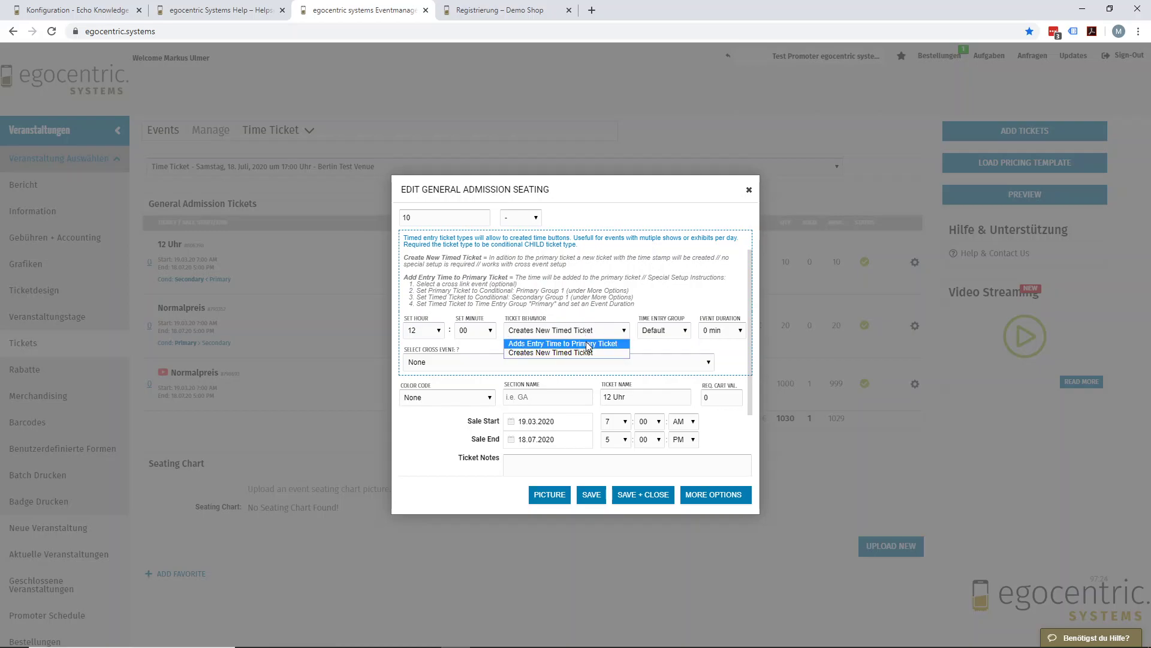
left_click(588, 344)
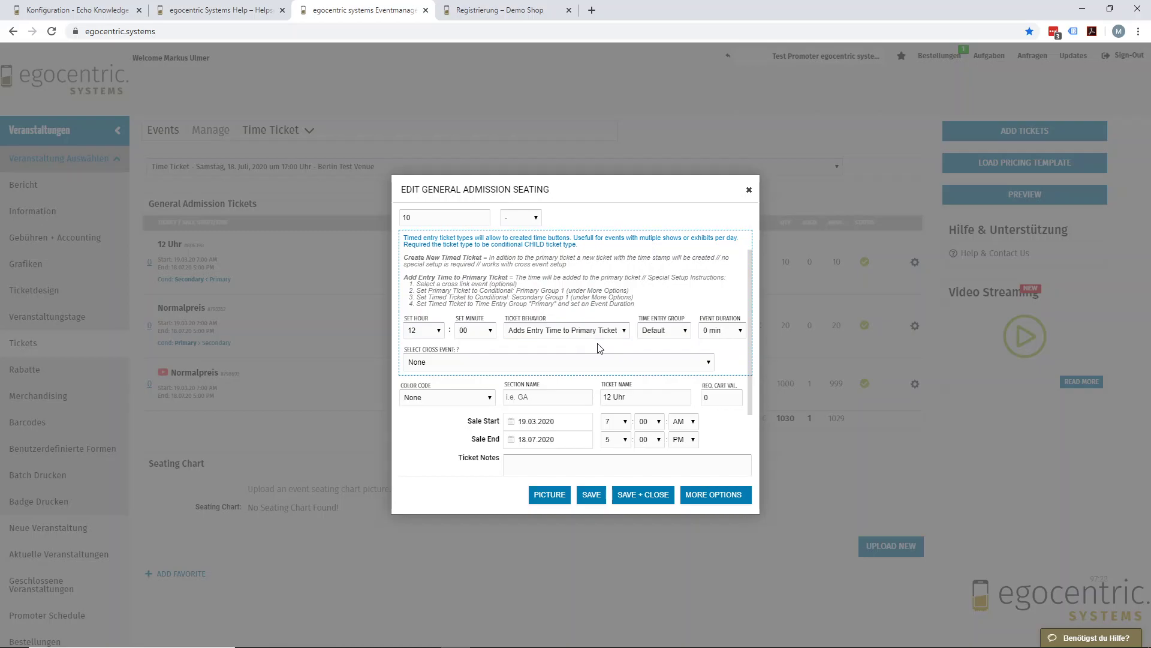
Set the 12 Uhr ticket's event duration to 60 min, then save and close it
left_click(731, 330)
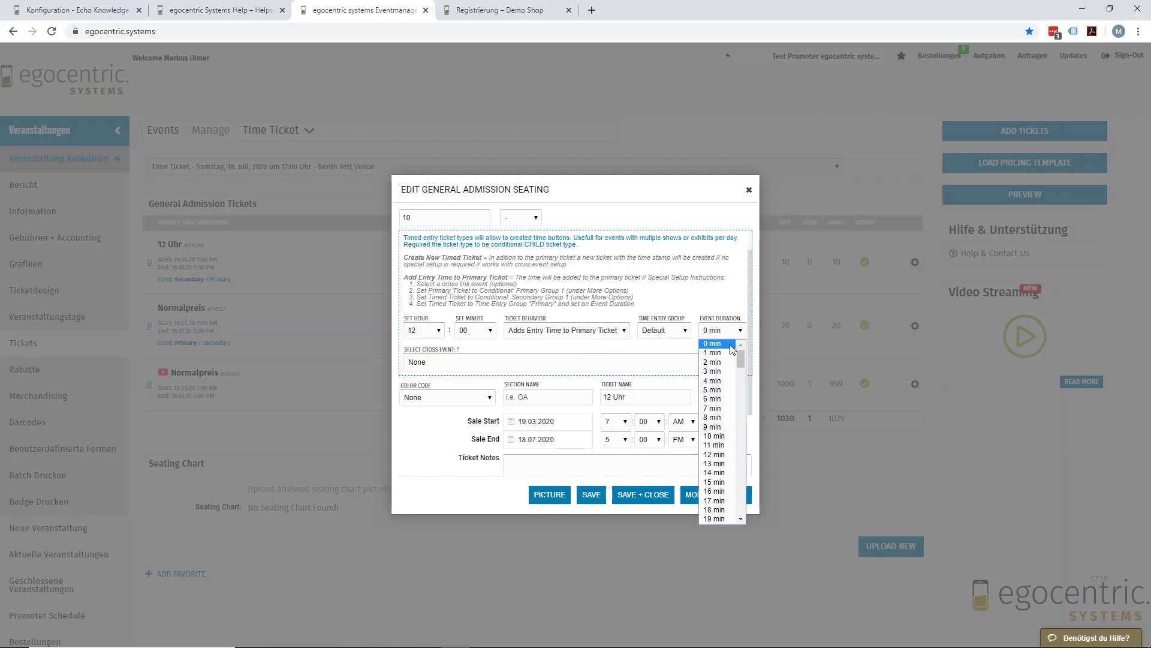
scroll(721, 436, "down", 3)
scroll(722, 436, "down", 20)
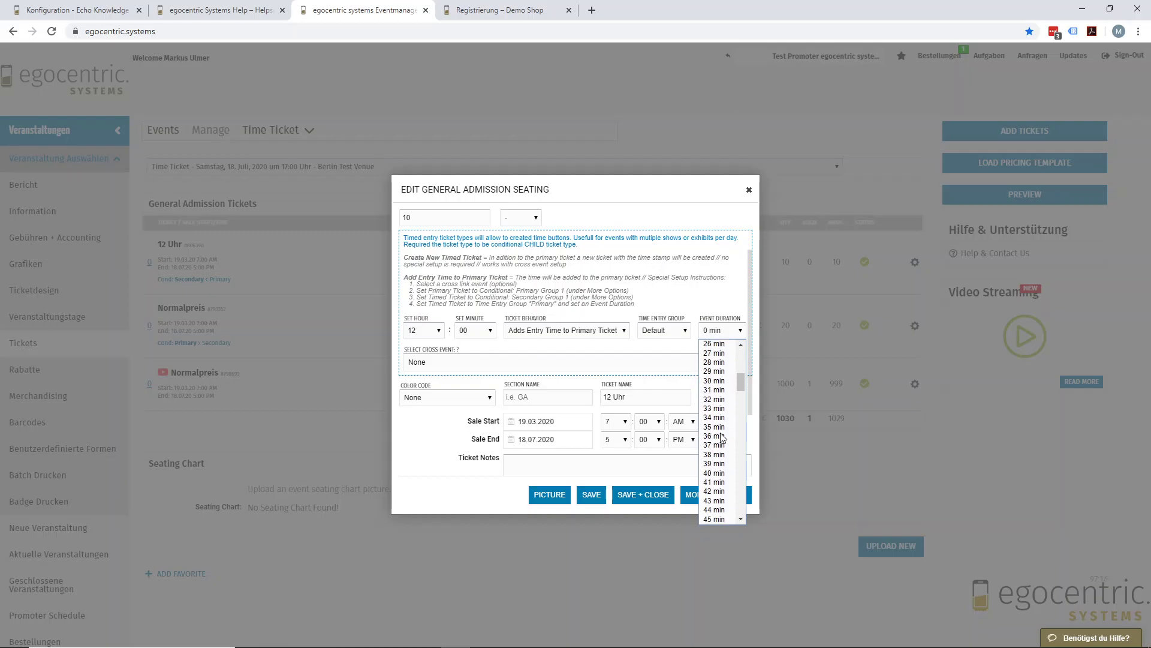
scroll(723, 437, "down", 4)
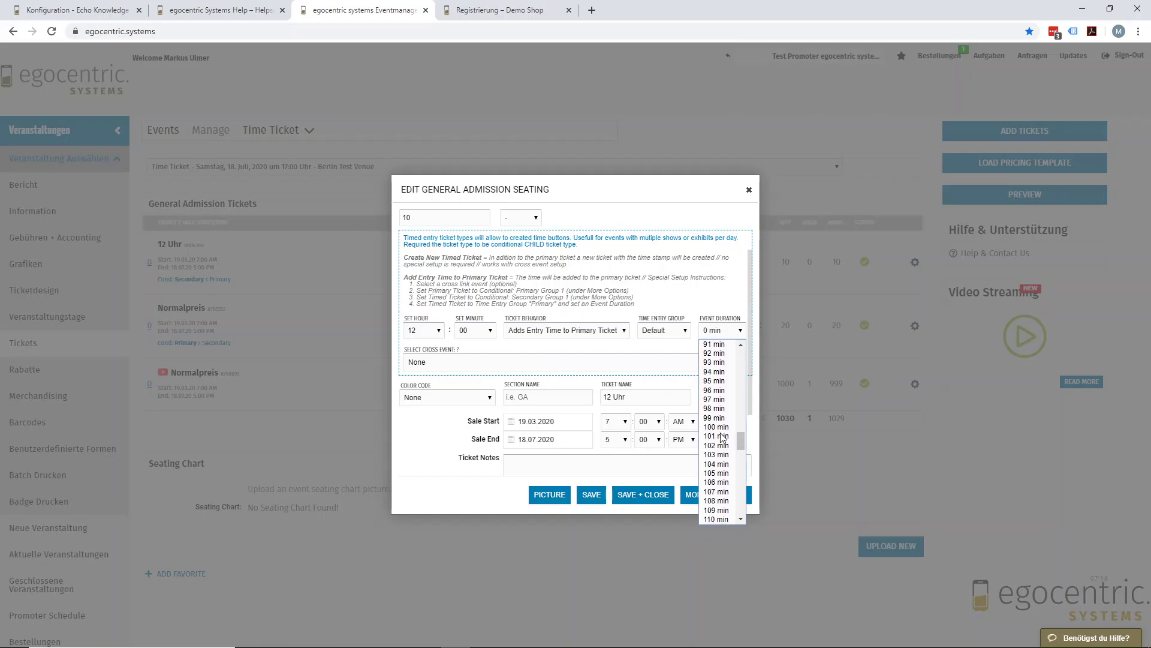
scroll(724, 408, "up", 9)
scroll(721, 376, "up", 4)
left_click(722, 418)
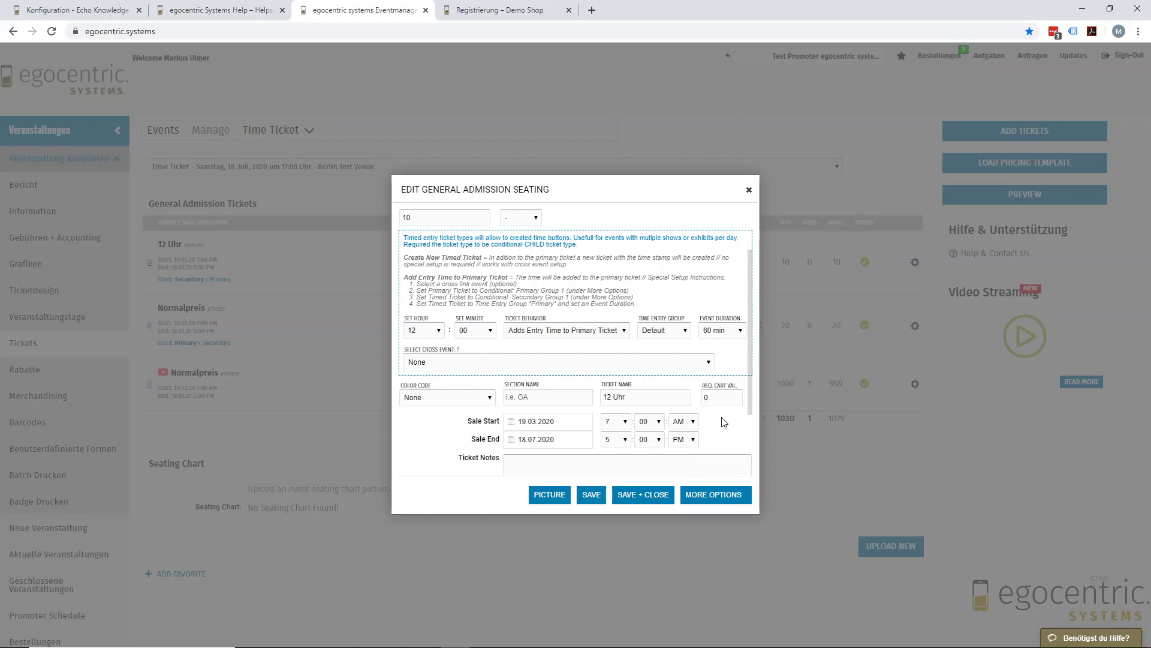
left_click(653, 498)
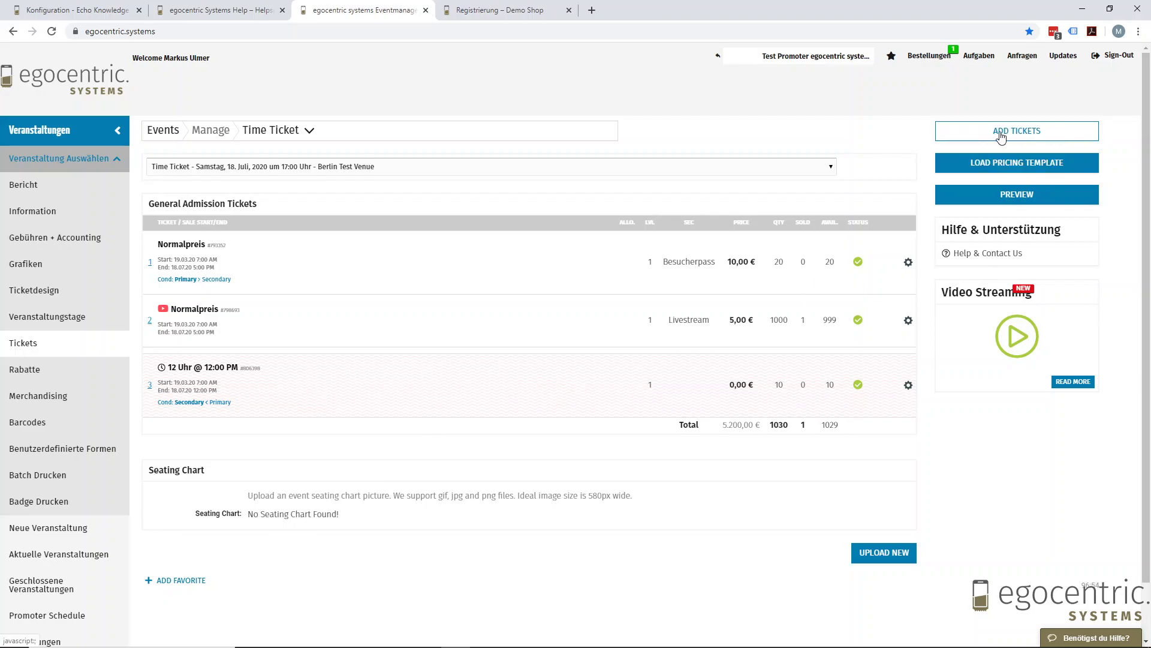
Add another General admission ticket with Timed Entry as the special offer and an available quantity of 10
left_click(1000, 138)
left_click(560, 376)
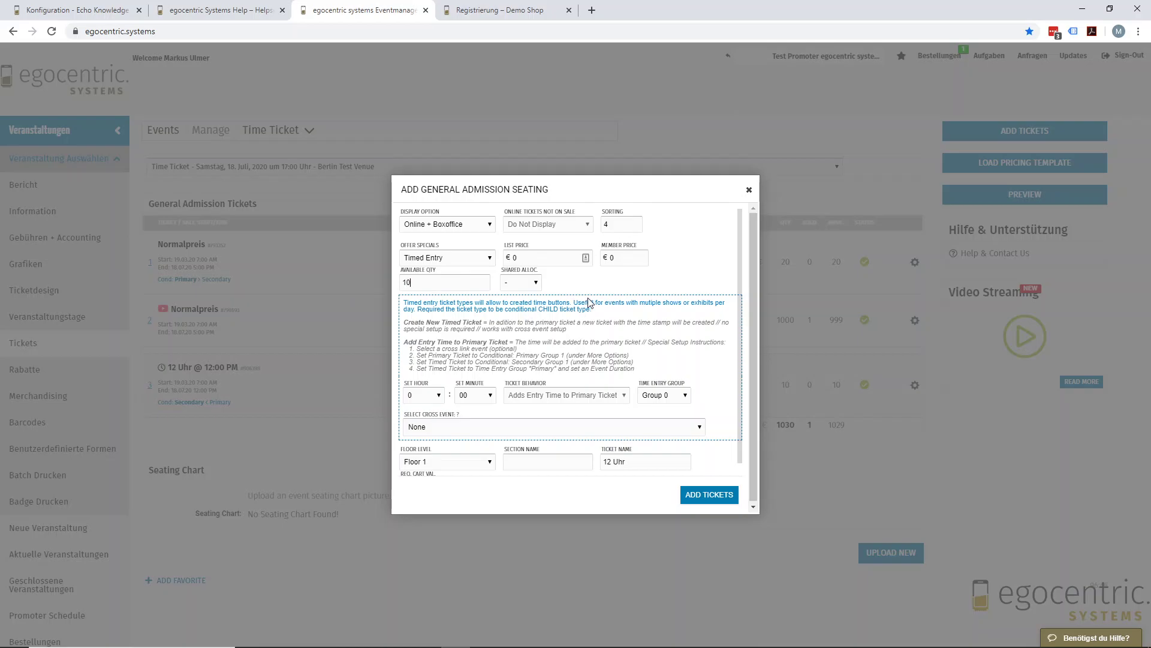
left_click(705, 496)
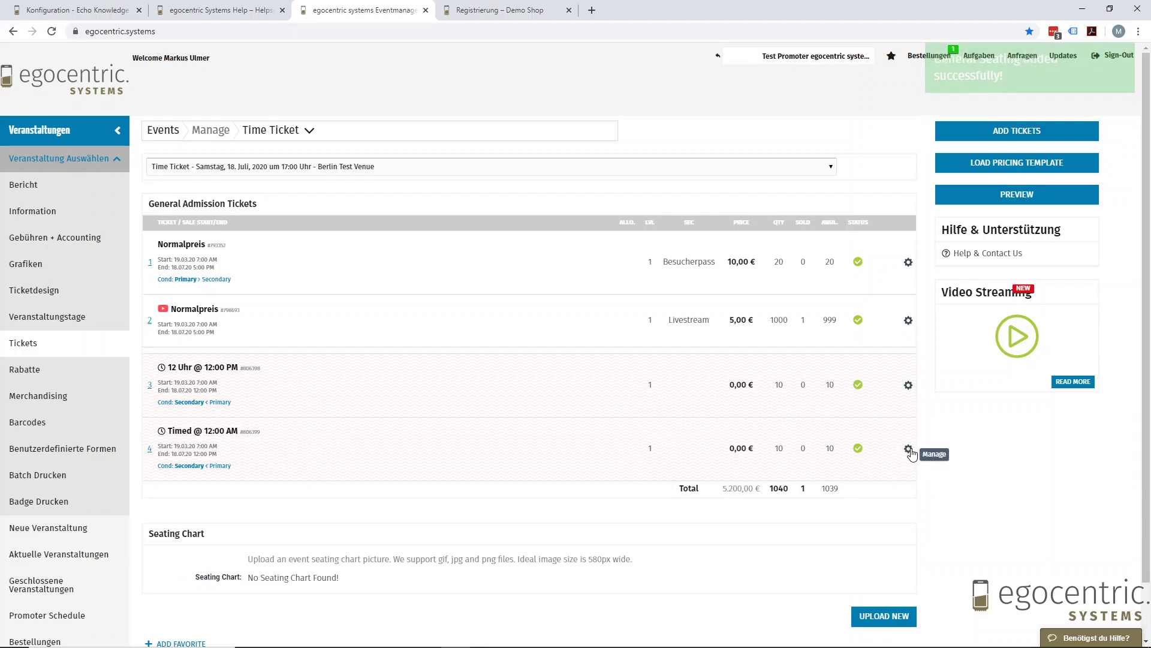
Review the 12 Uhr ticket's conditional and visibility settings in its advanced options, then close it without changes
left_click(908, 387)
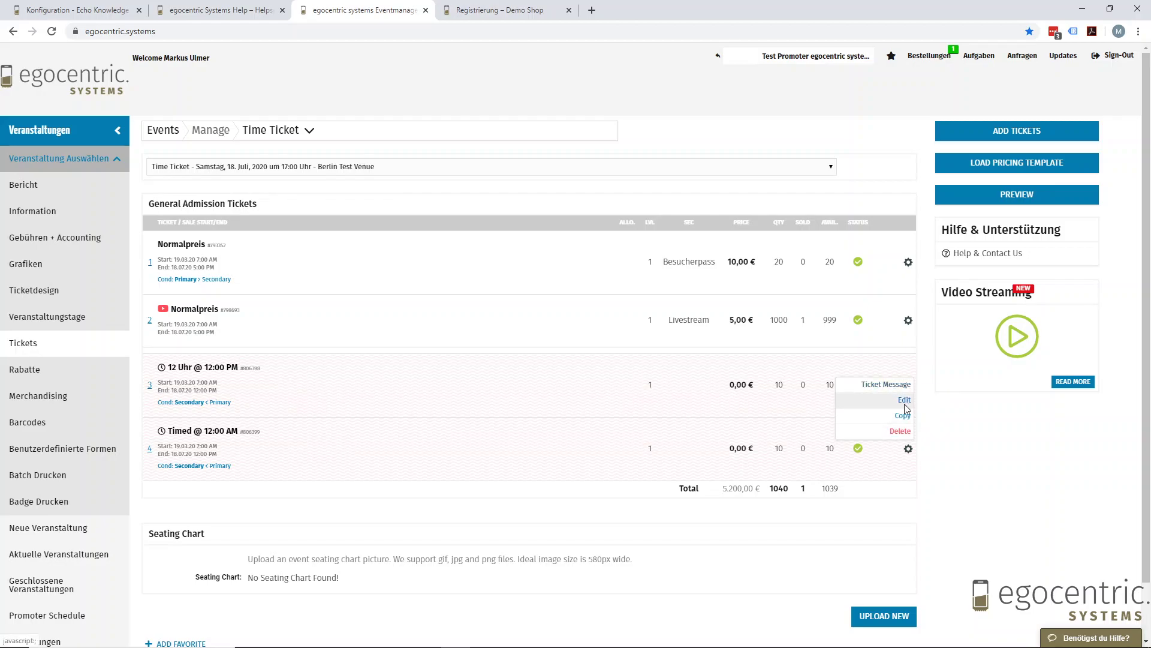
left_click(903, 403)
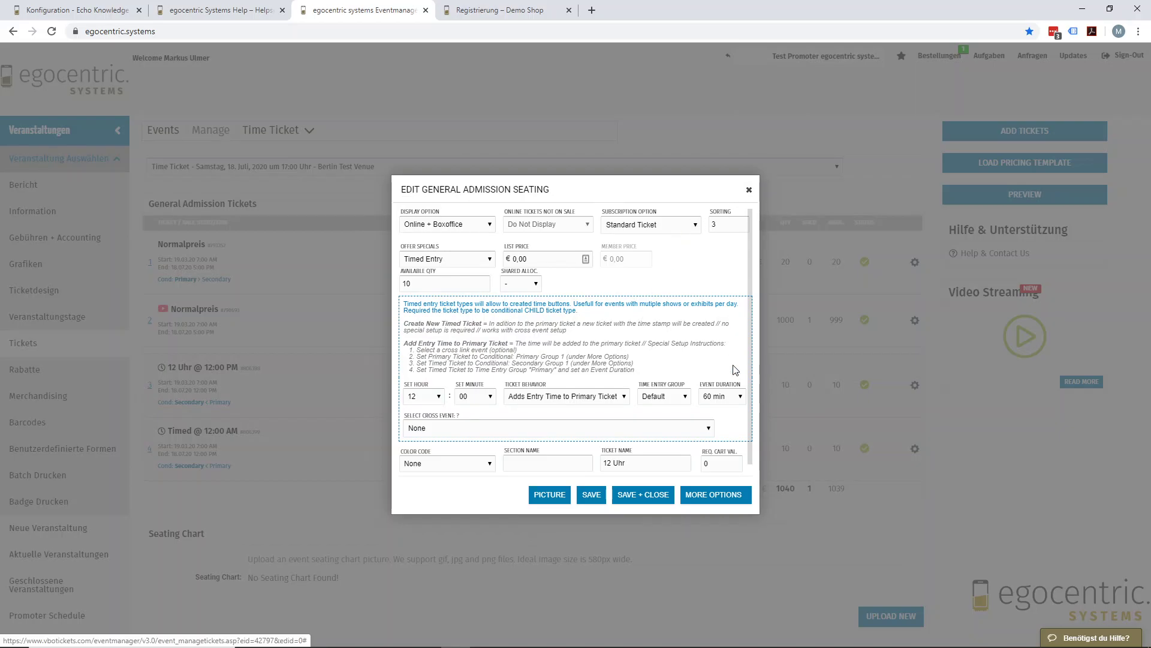
left_click(727, 497)
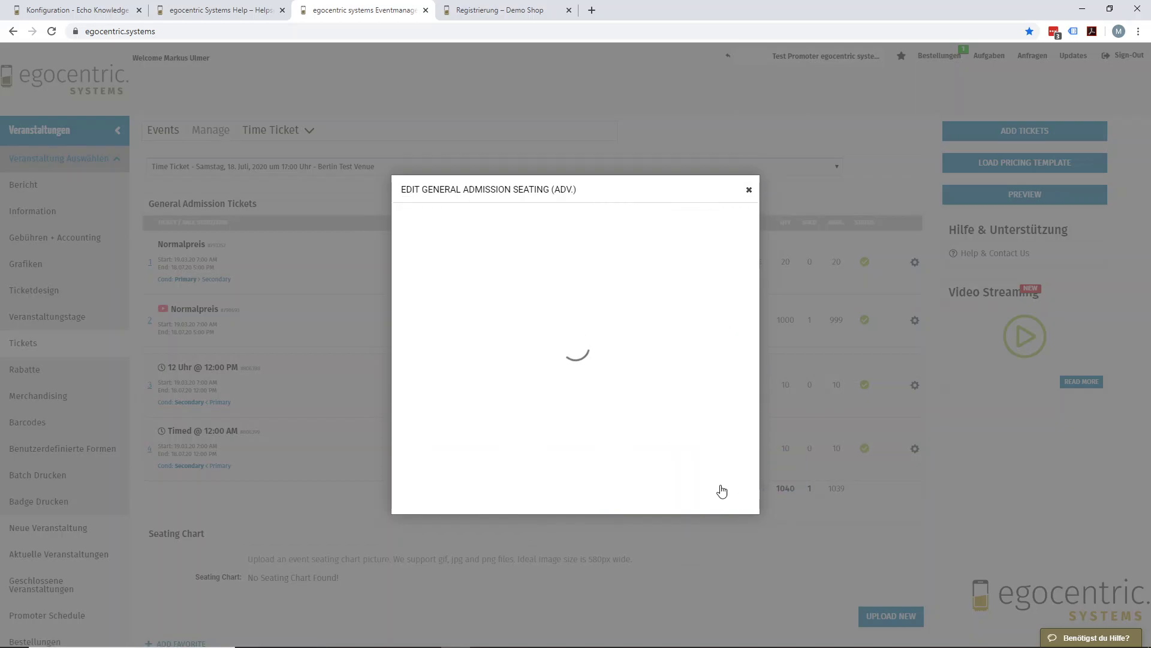
scroll(689, 375, "down", 2)
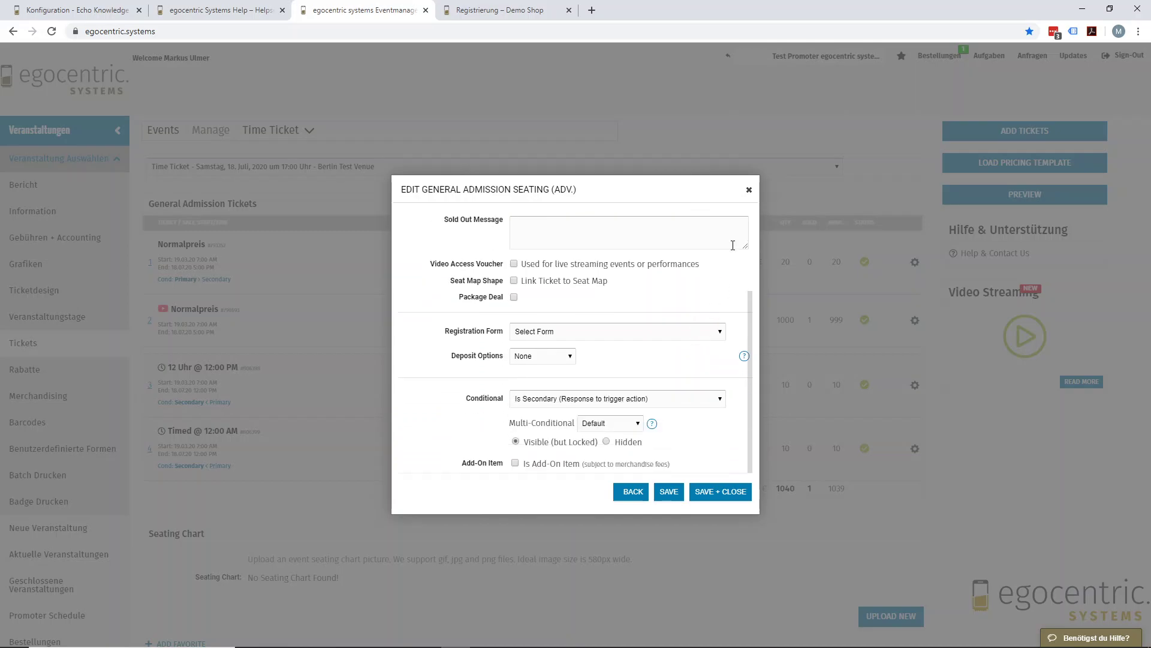
left_click(749, 190)
In the fourth ticket's advanced options, set its conditional visibility to "Visible (but Locked)" and save
left_click(908, 449)
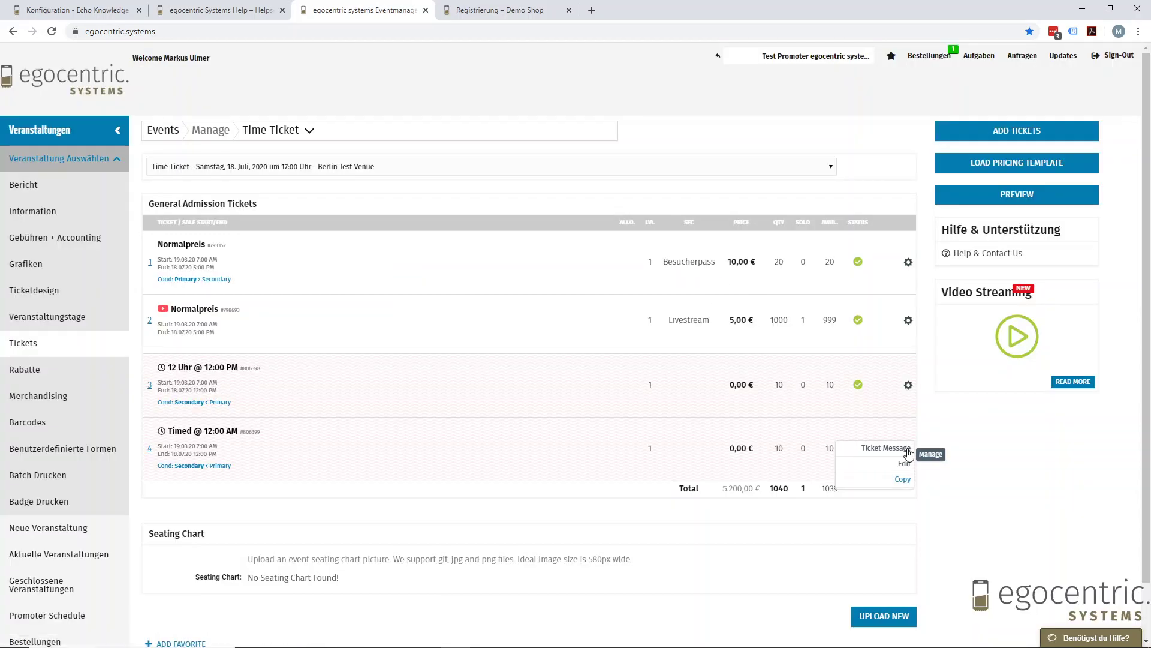
left_click(904, 464)
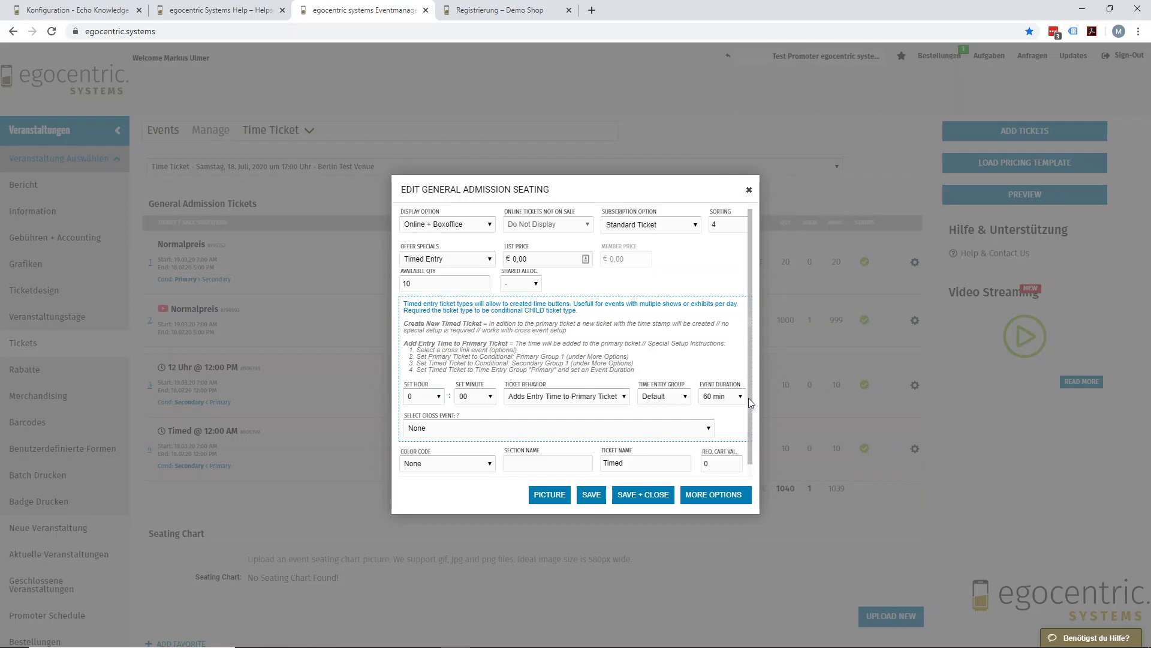
left_click(706, 494)
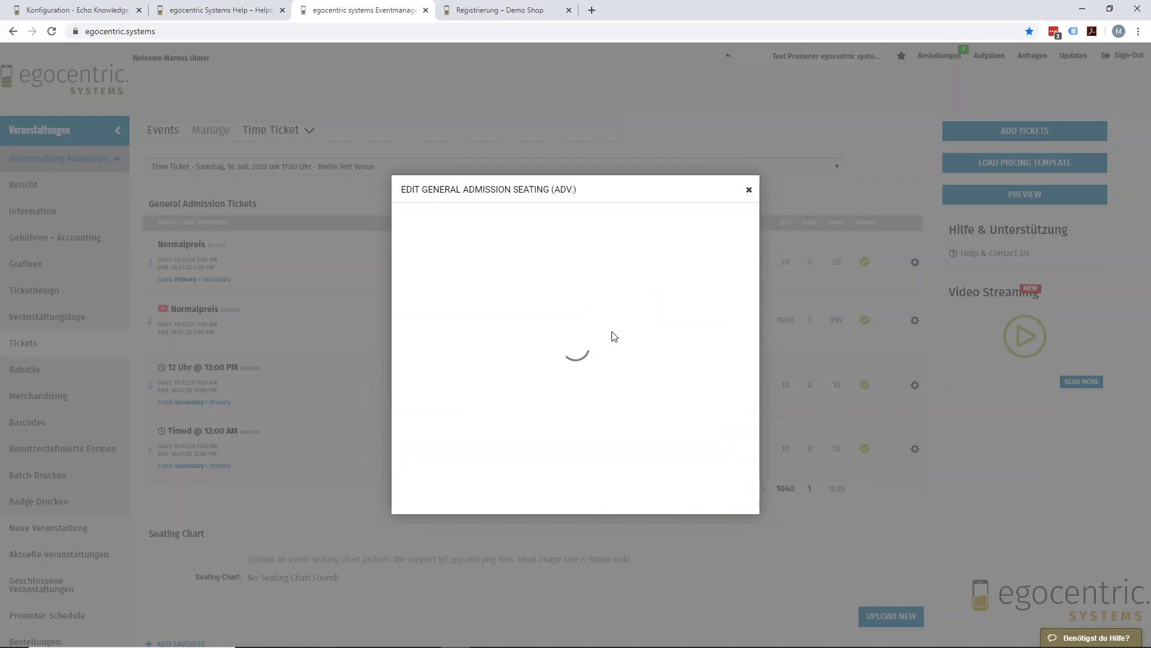
scroll(624, 312, "down", 3)
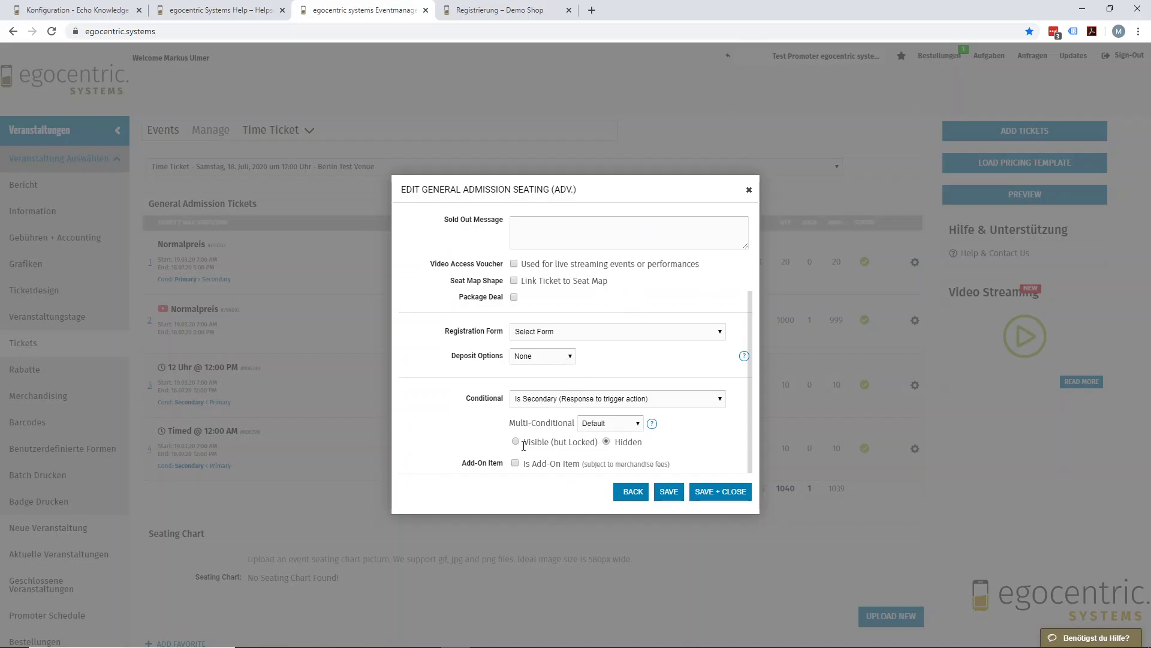
left_click(515, 442)
left_click(667, 491)
In the Timed ticket's basic settings, set the entry time to 13:30, then save and close
left_click(635, 493)
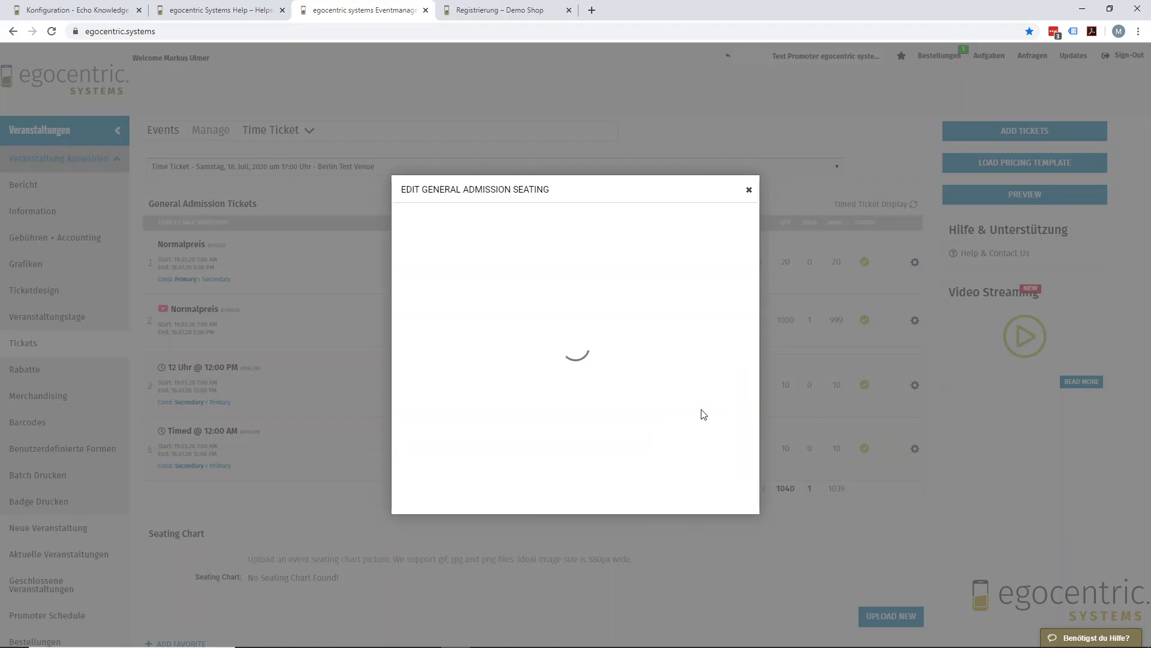
scroll(504, 347, "down", 1)
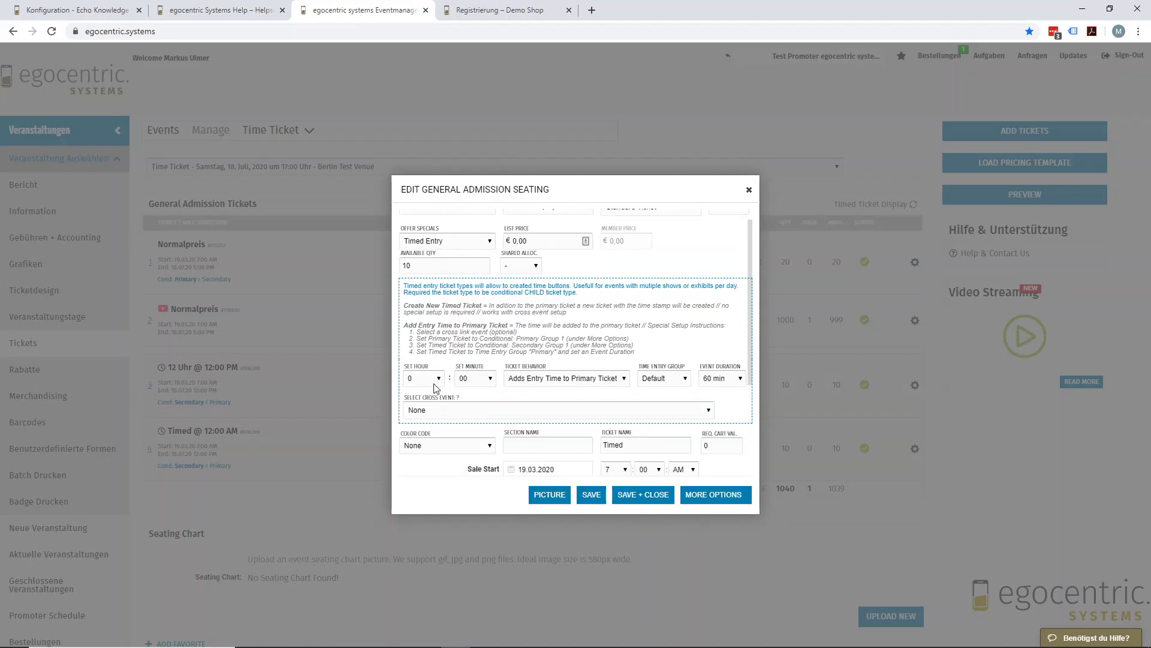
left_click(436, 379)
left_click(419, 516)
left_click(475, 383)
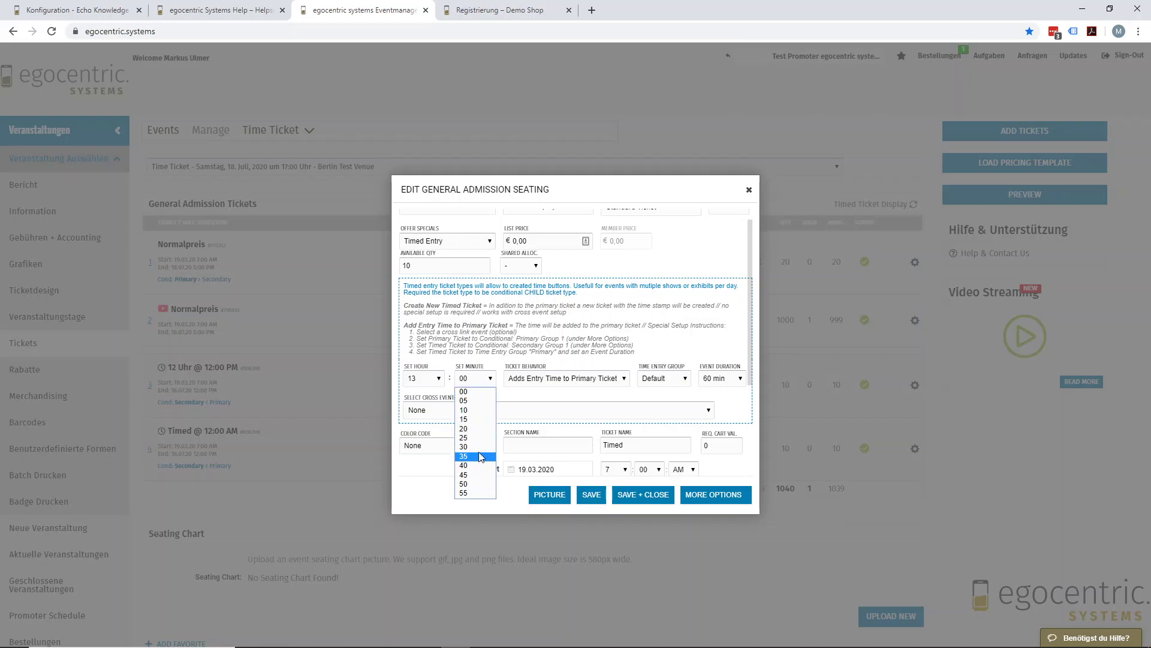
left_click(480, 446)
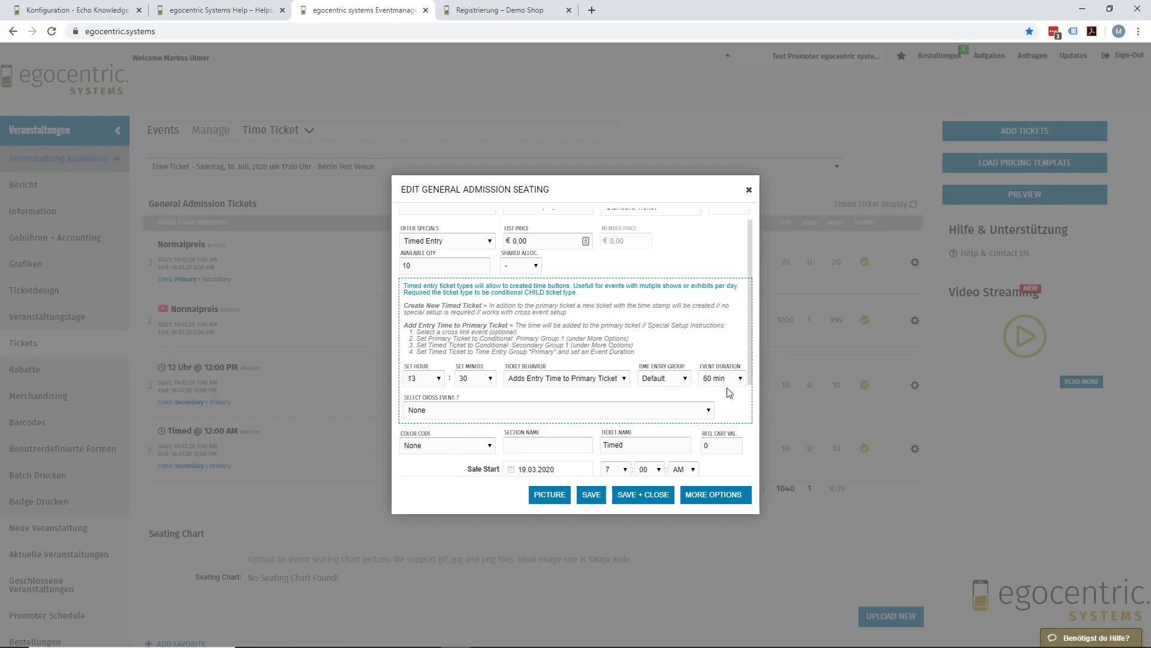
scroll(729, 398, "down", 2)
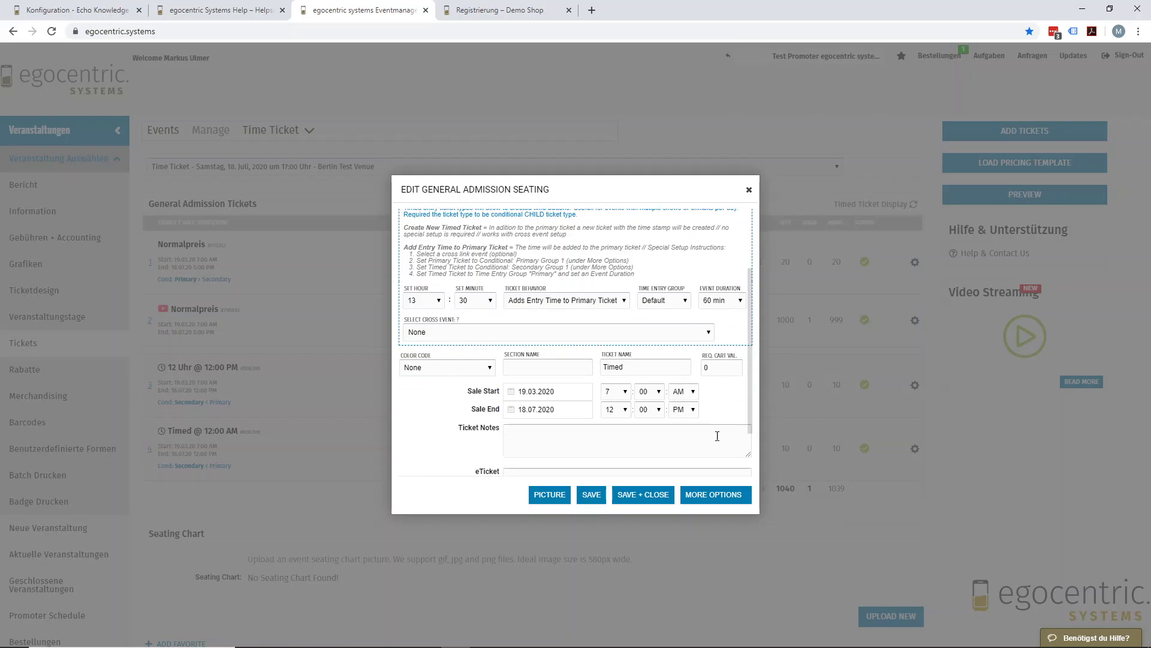
left_click(660, 499)
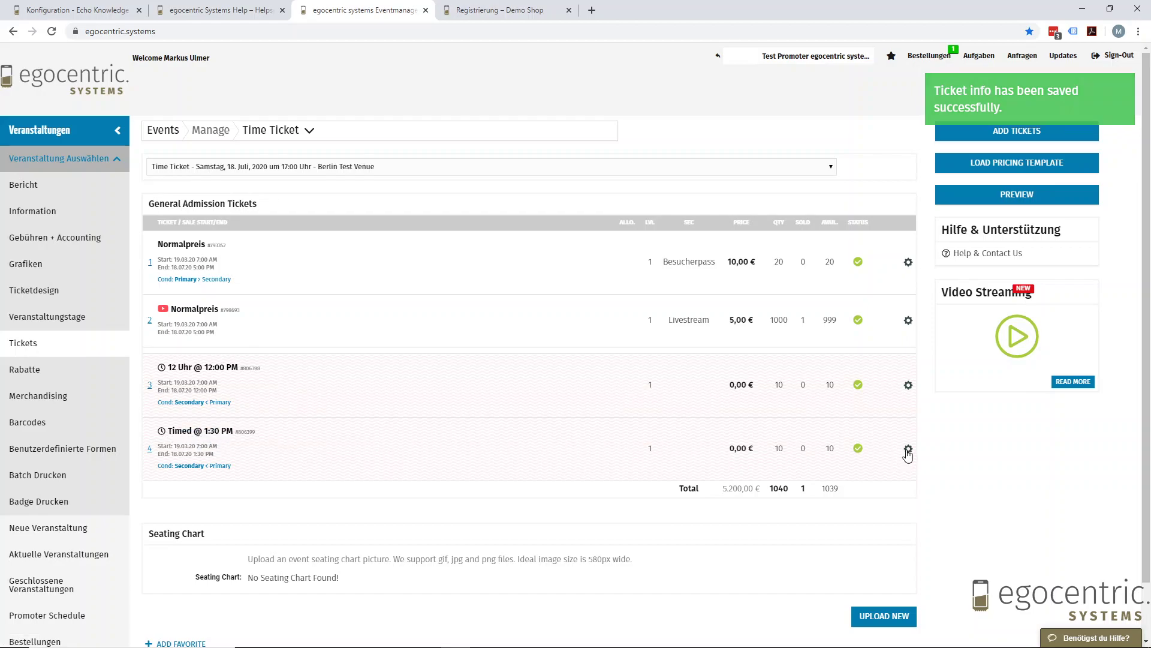
Rename the Timed ticket with the 13:30 entry time as "13 Uhr", then save and close
left_click(908, 448)
left_click(904, 465)
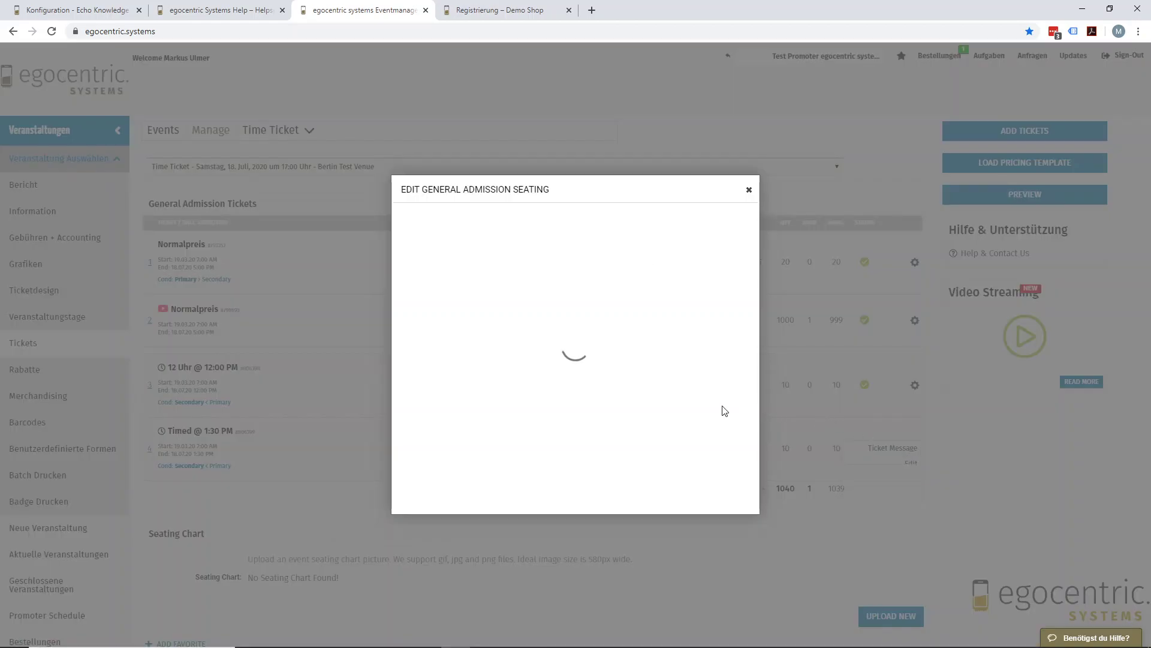
scroll(718, 408, "down", 2)
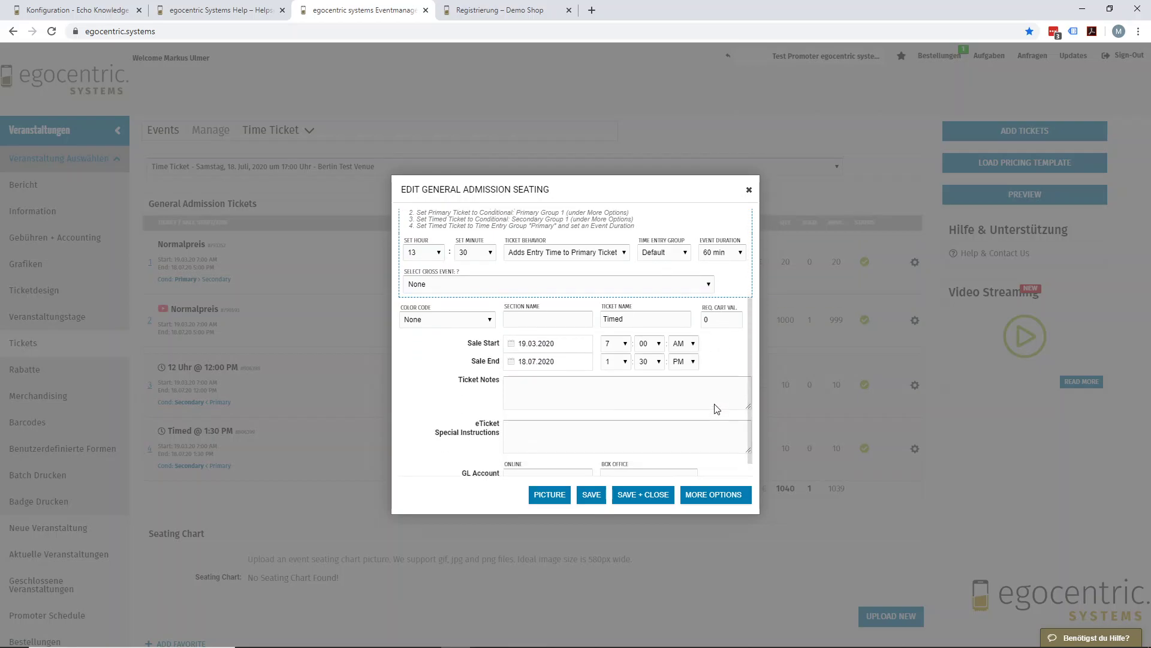
double_click(613, 300)
key("BackSpace")
type("13 Uhr")
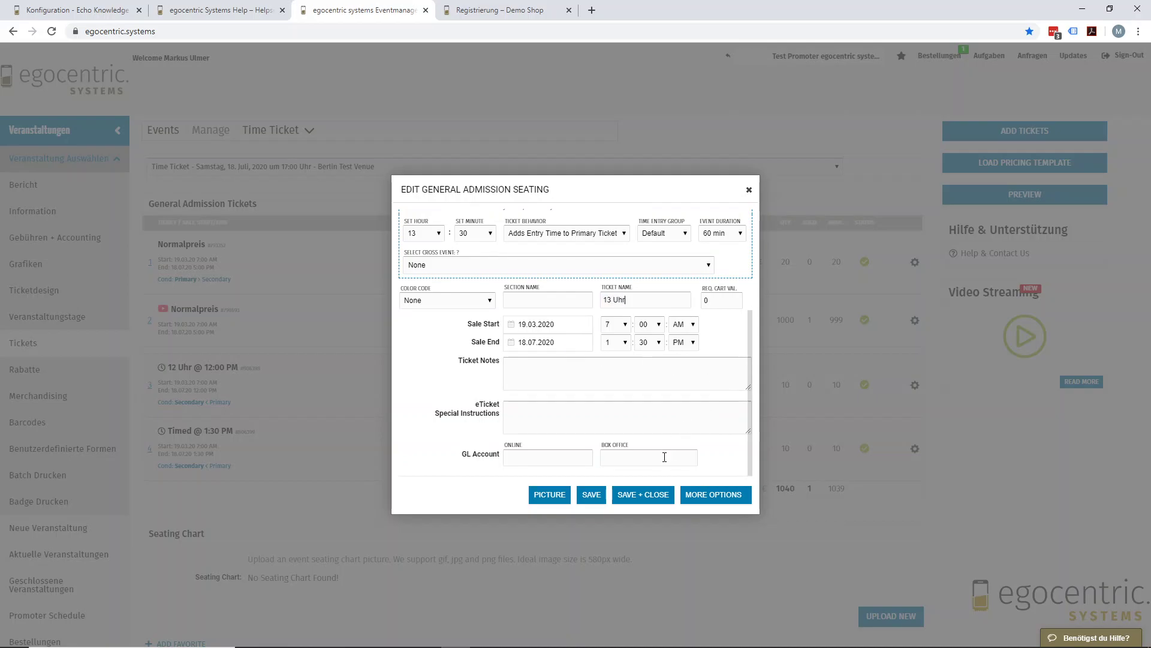
left_click(655, 495)
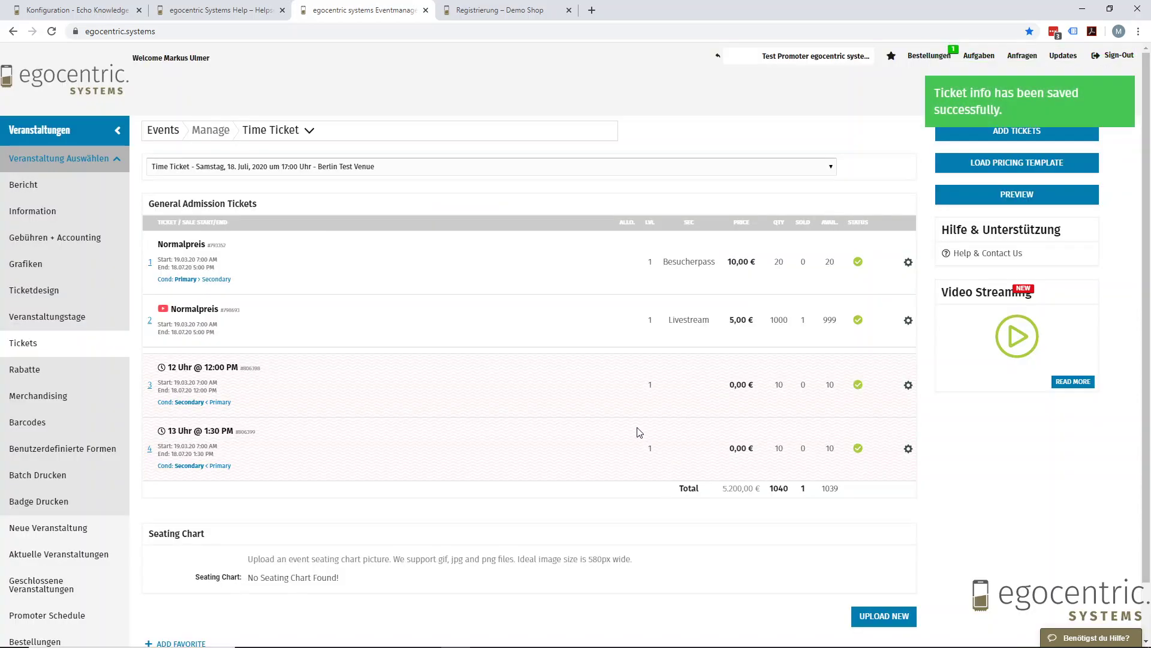
Correct the 13 Uhr ticket's name to "13:30 Uhr", then save and close
left_click(908, 448)
left_click(910, 463)
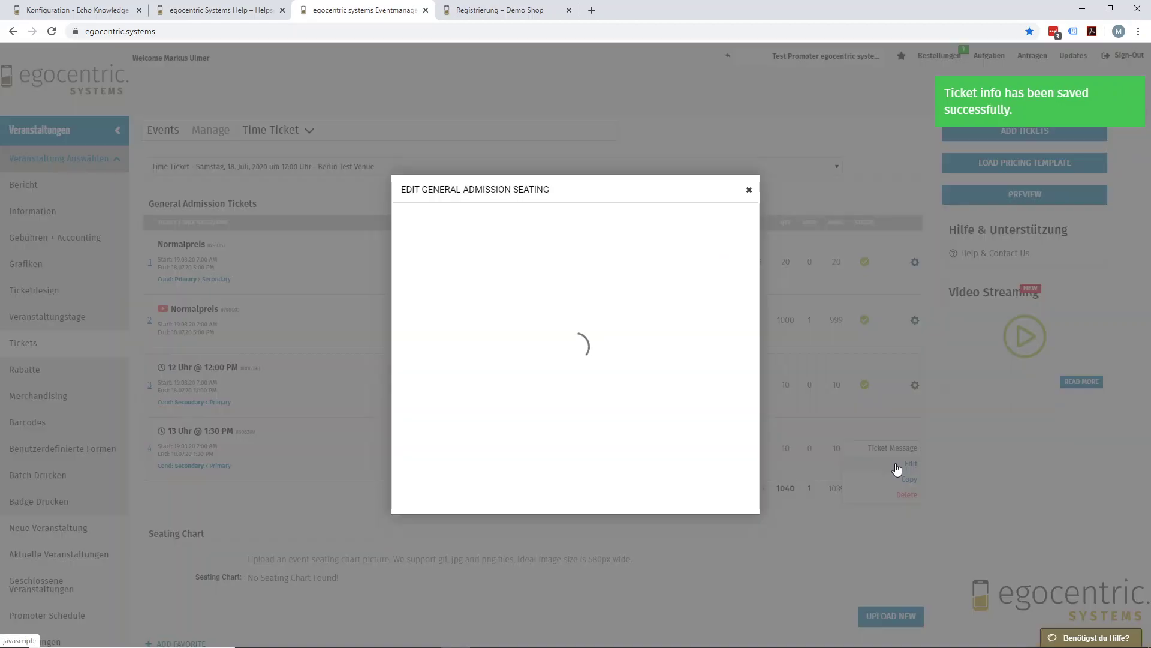
scroll(630, 414, "down", 2)
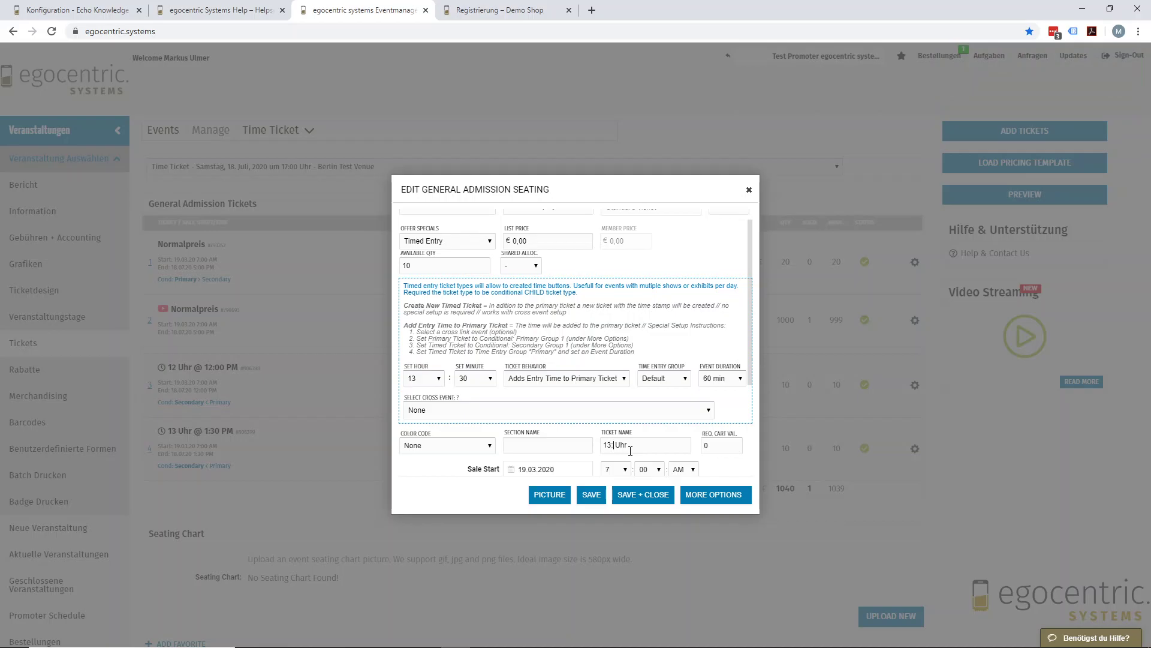
left_click(653, 495)
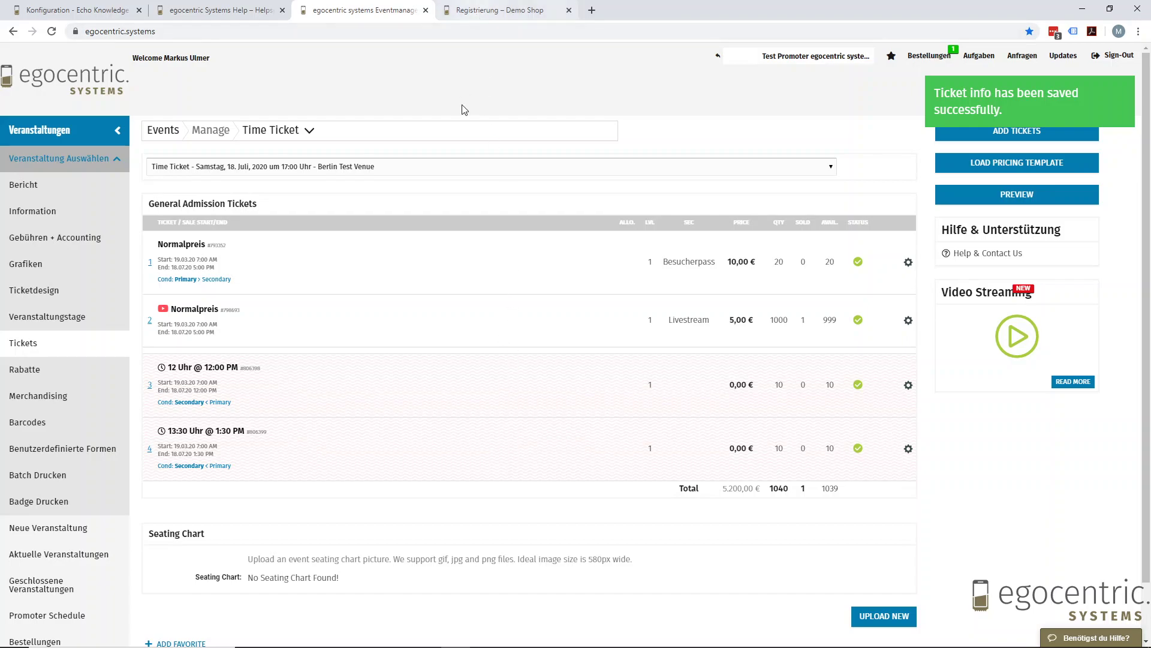
Switch to the Demo Shop registration page, reload it, and open the Time Ticket event's ticket purchase page
left_click(488, 12)
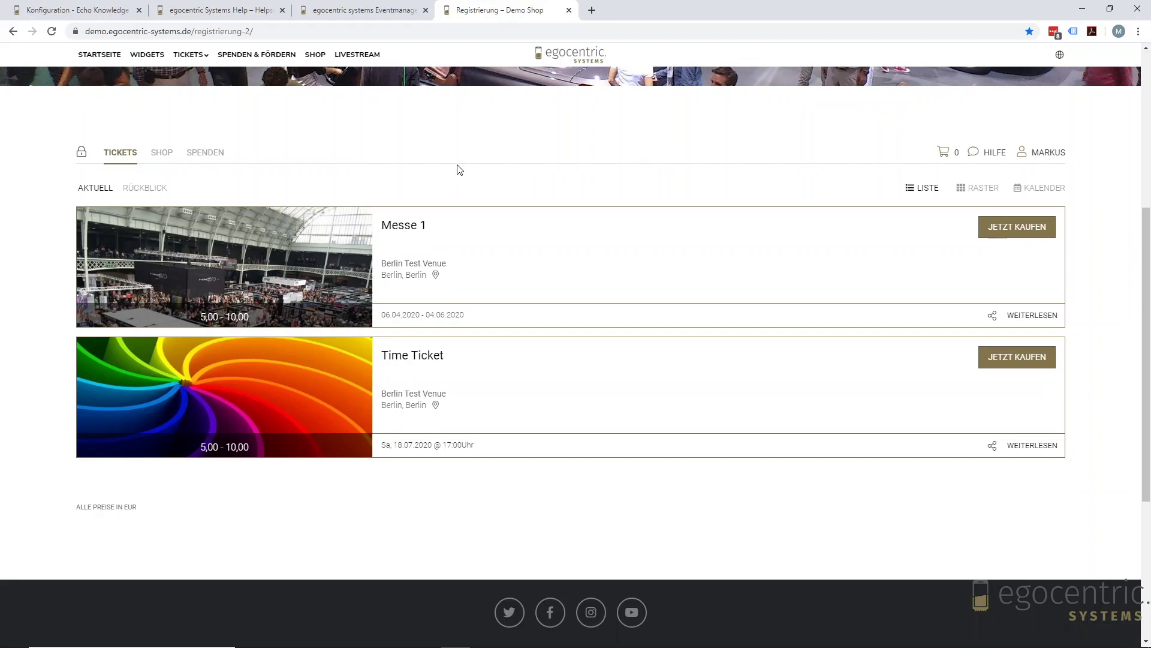
left_click(51, 31)
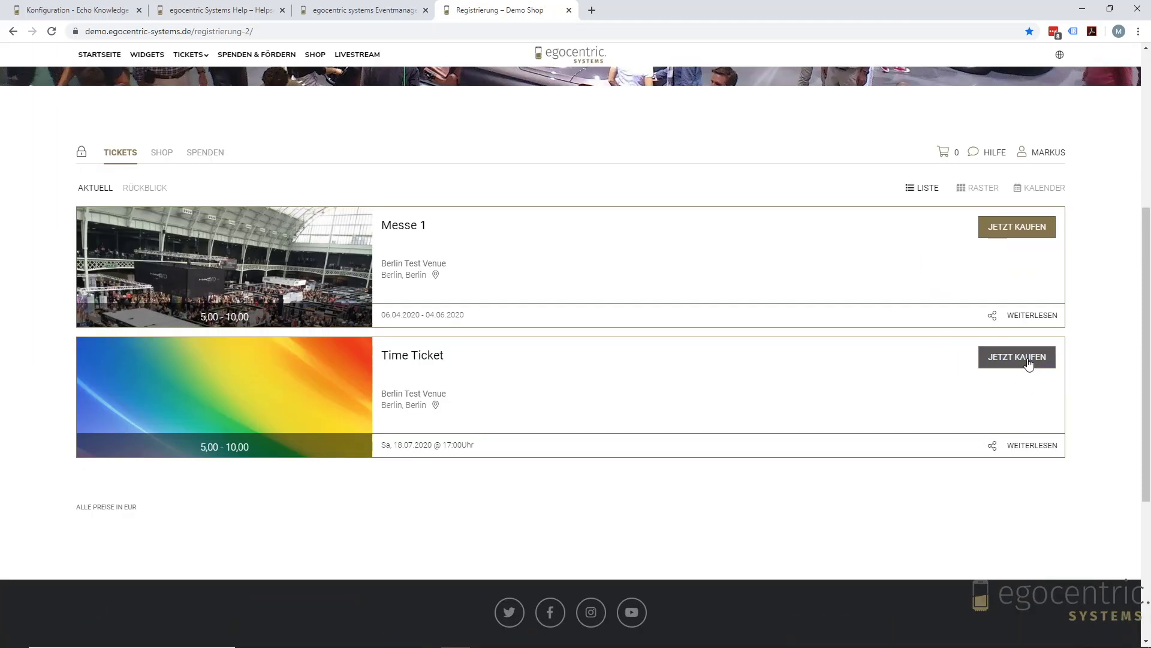
left_click(1029, 359)
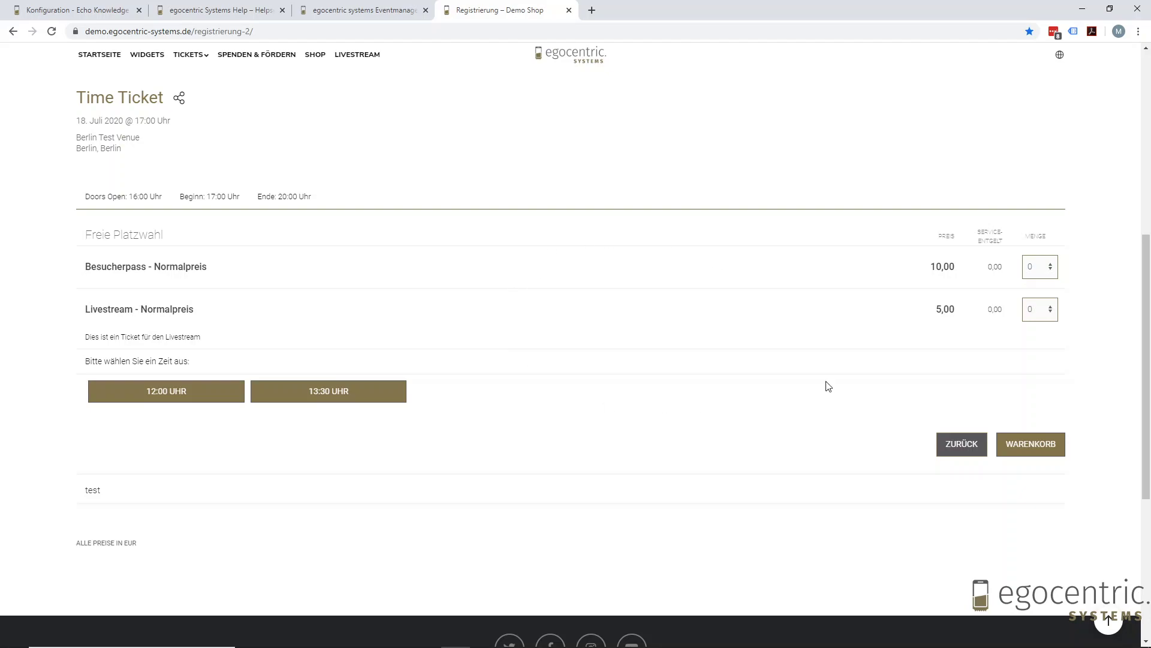
Choose one Besucherpass for the Time Ticket event and try out the 12:00 Uhr and 13:30 Uhr time slots
left_click(1042, 270)
left_click(1043, 298)
left_click(174, 401)
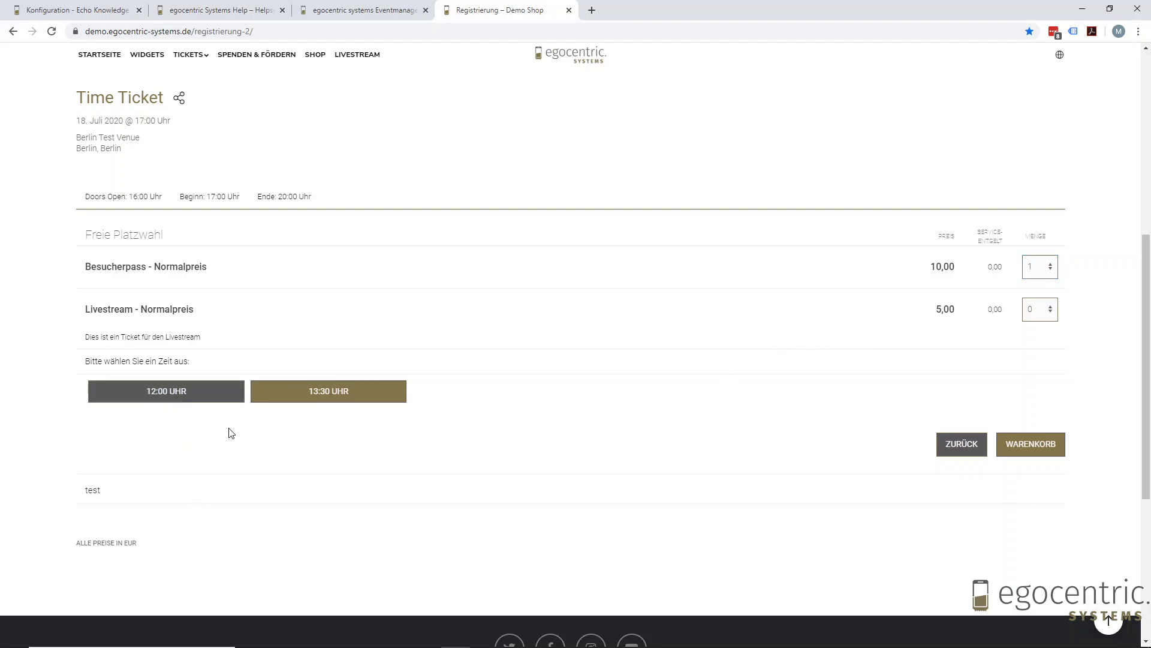
left_click(326, 399)
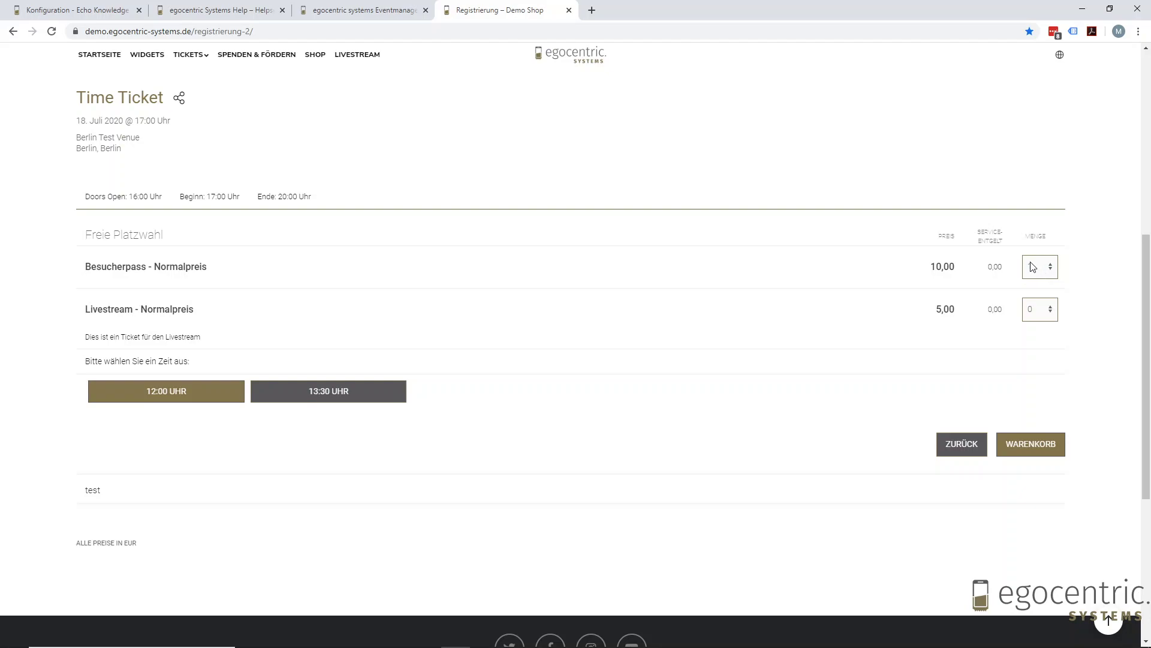
left_click(1054, 266)
left_click(1054, 266)
Switch to the event manager, set the Livestream ticket's sorting to 5, then save and close
left_click(363, 10)
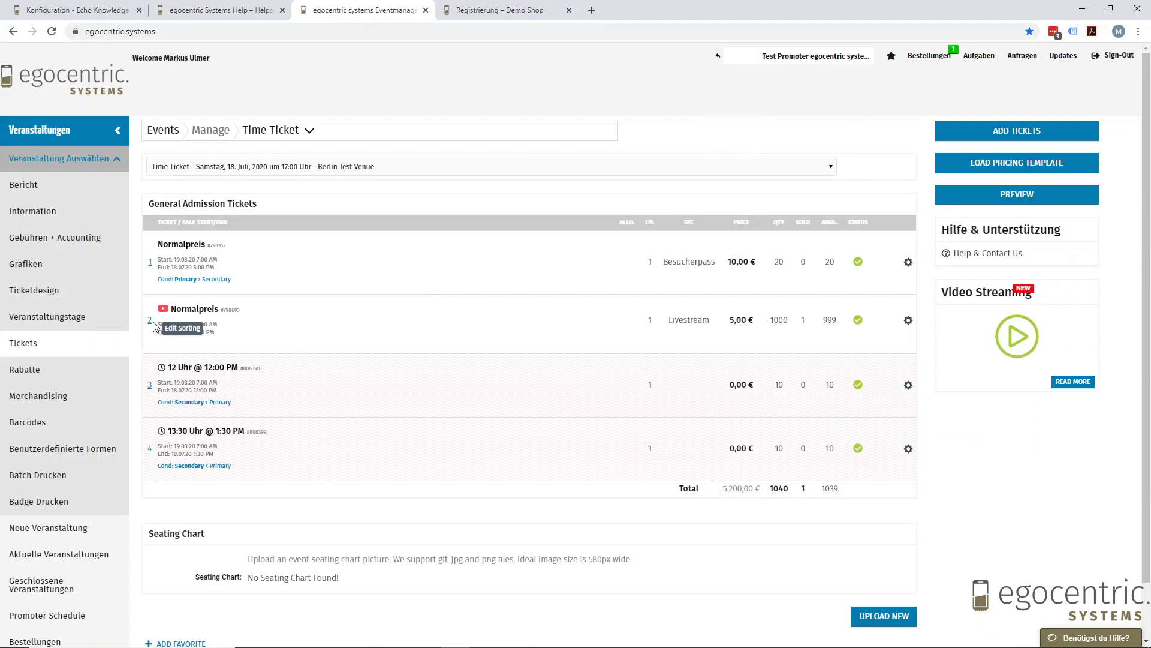
left_click(151, 323)
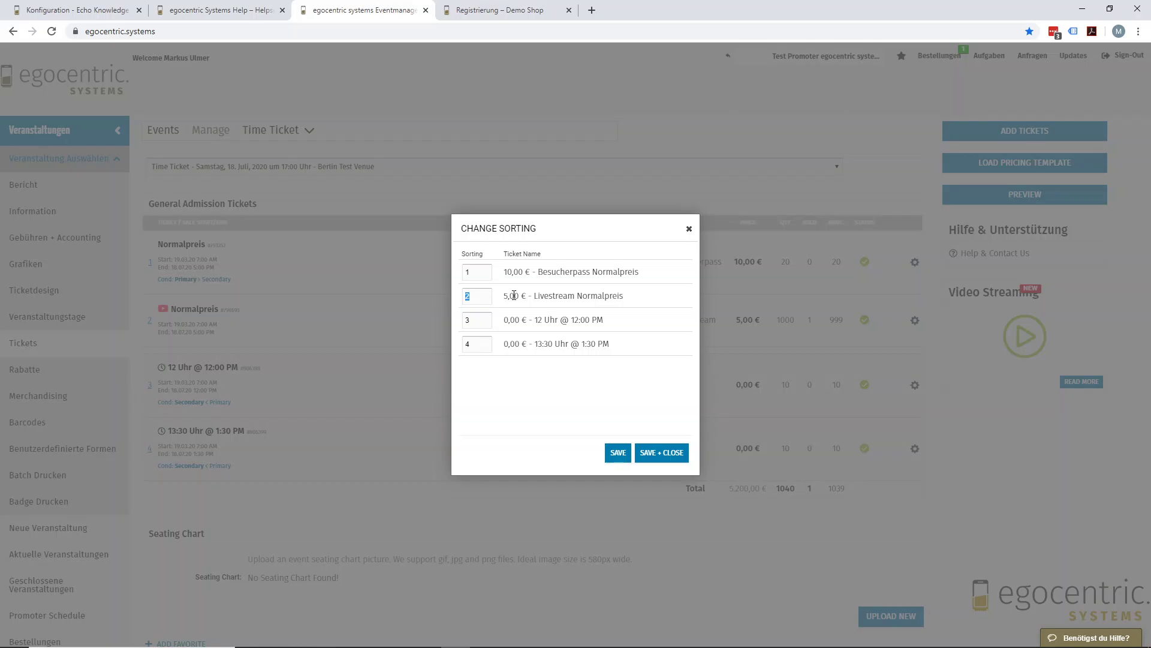
left_click(661, 454)
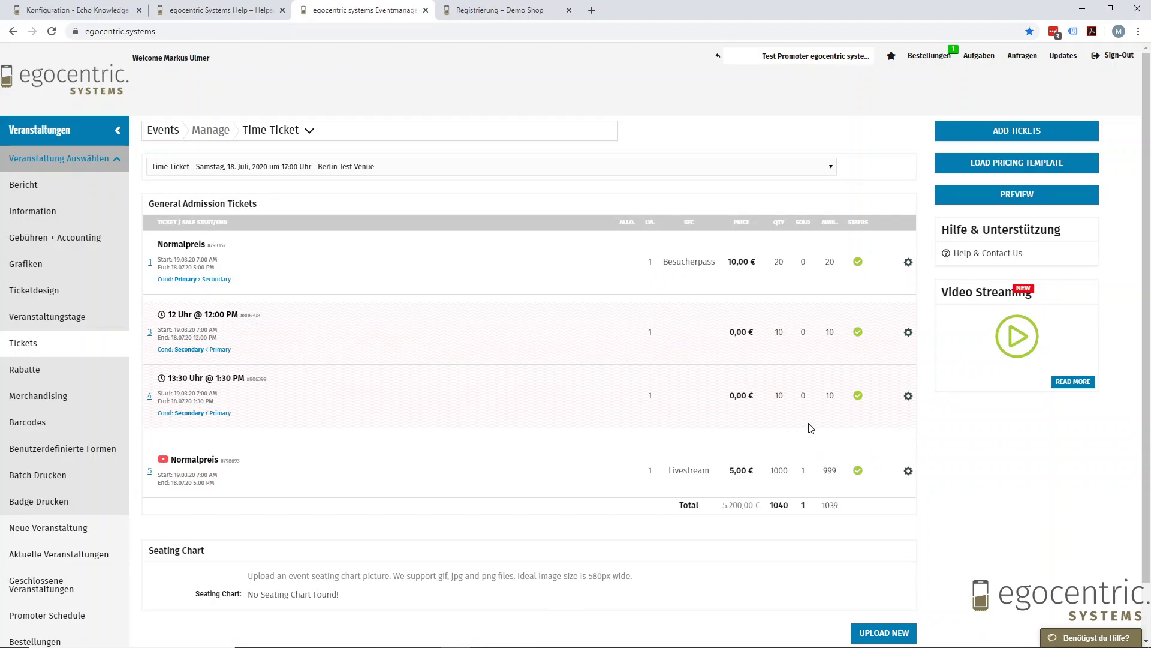
Return to the Demo Shop, reload the registration page, and reopen the Time Ticket event's purchase page
left_click(504, 10)
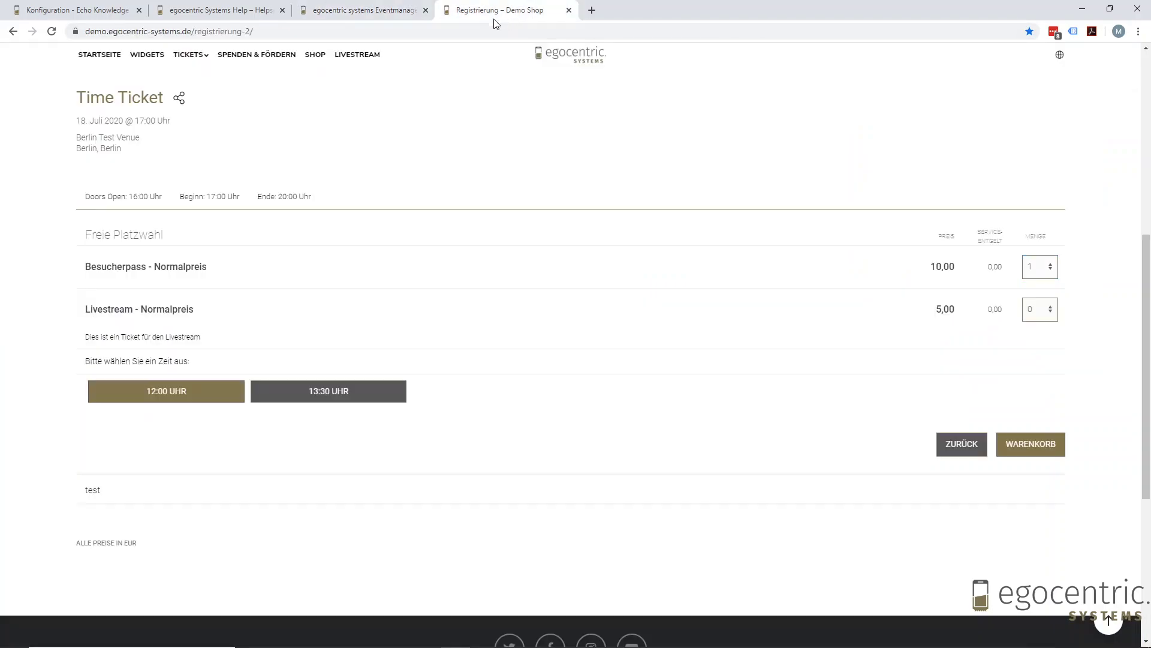
left_click(53, 32)
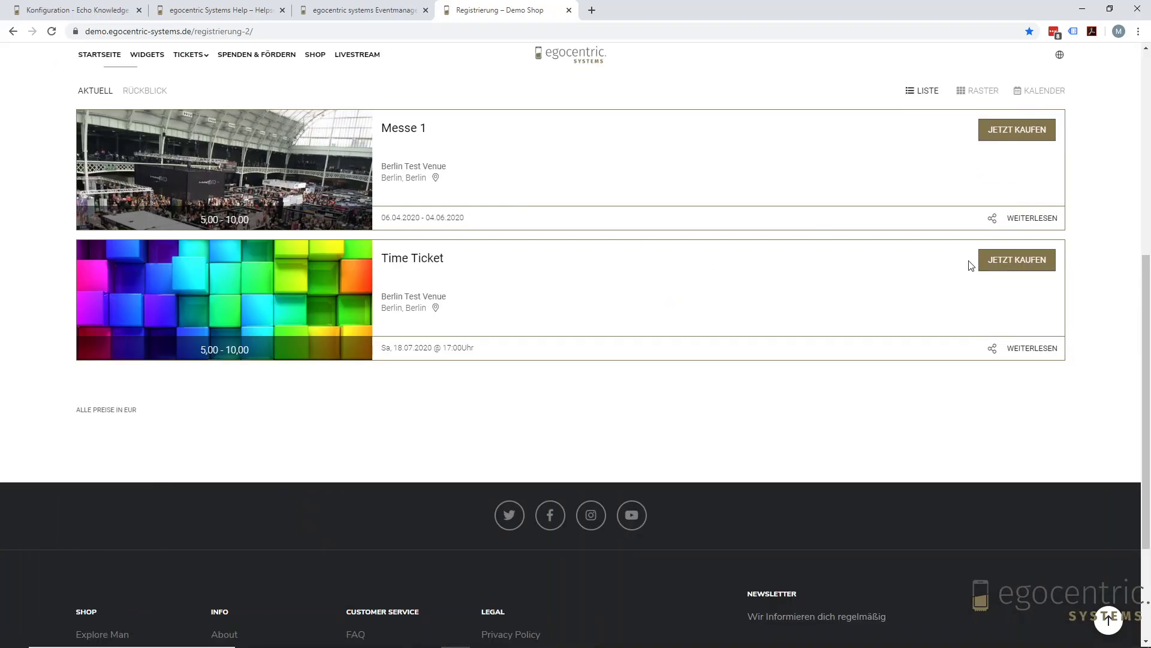
left_click(1017, 260)
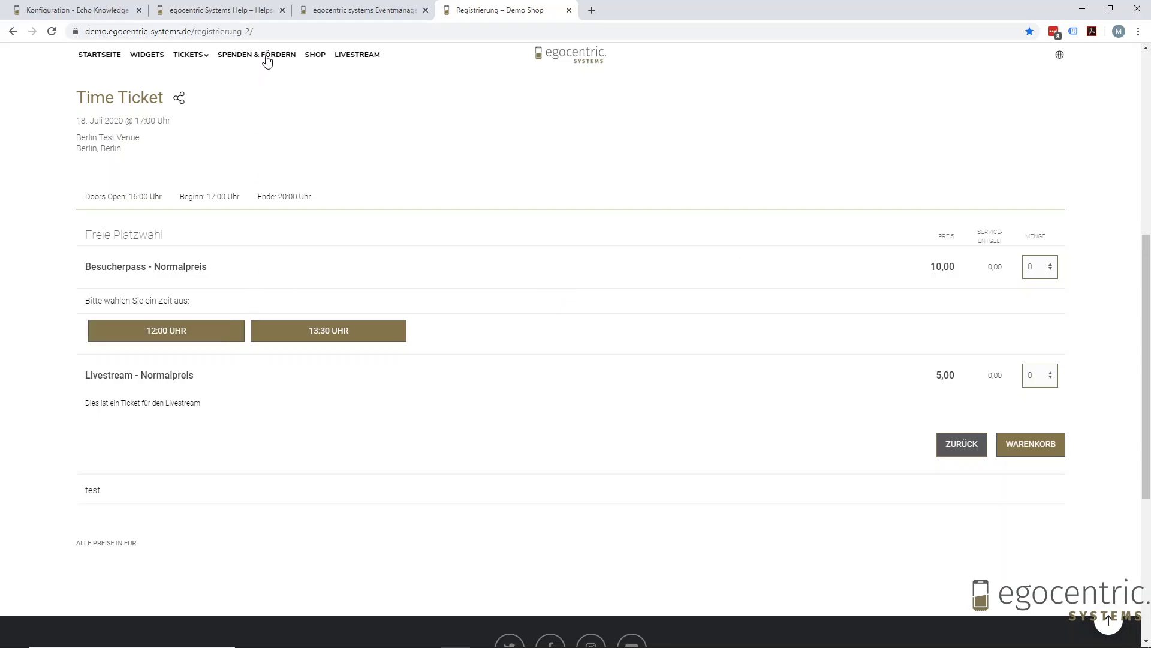
Switch back to the event manager's ticket list for the Time Ticket event
left_click(332, 12)
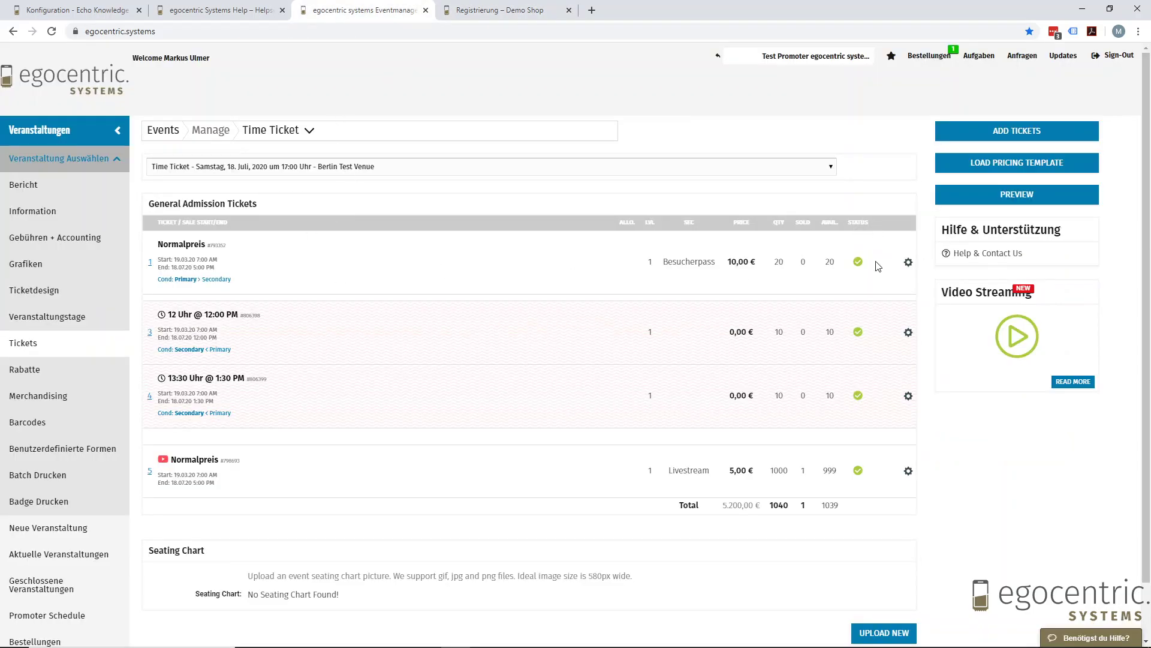
left_click(908, 263)
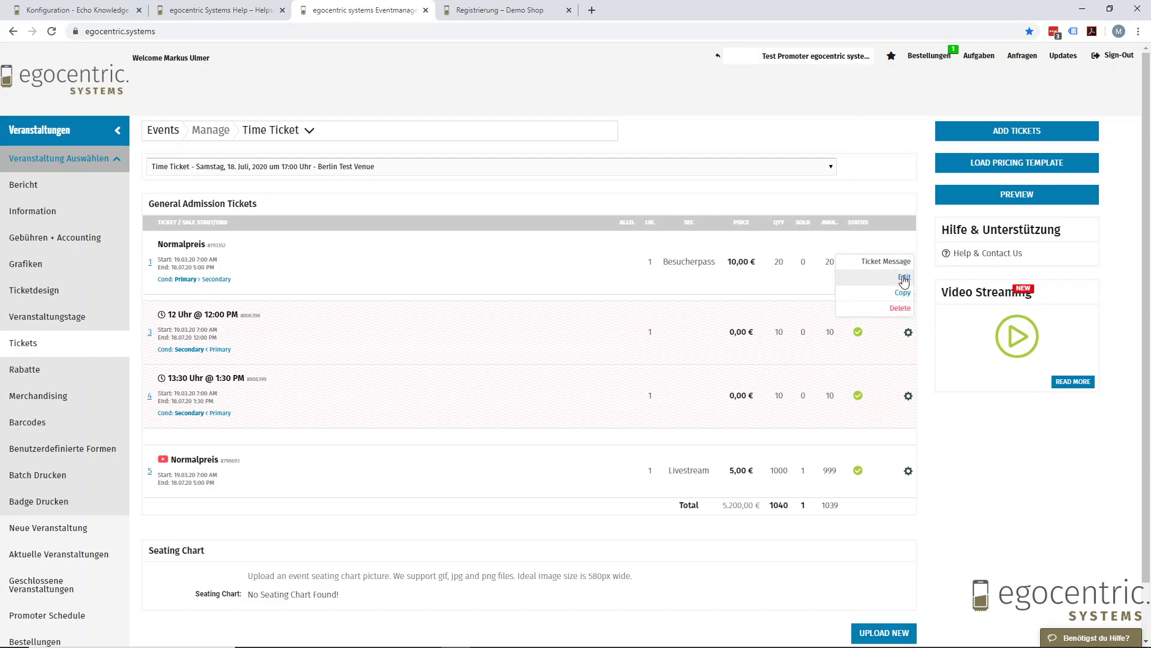
left_click(904, 279)
left_click(749, 190)
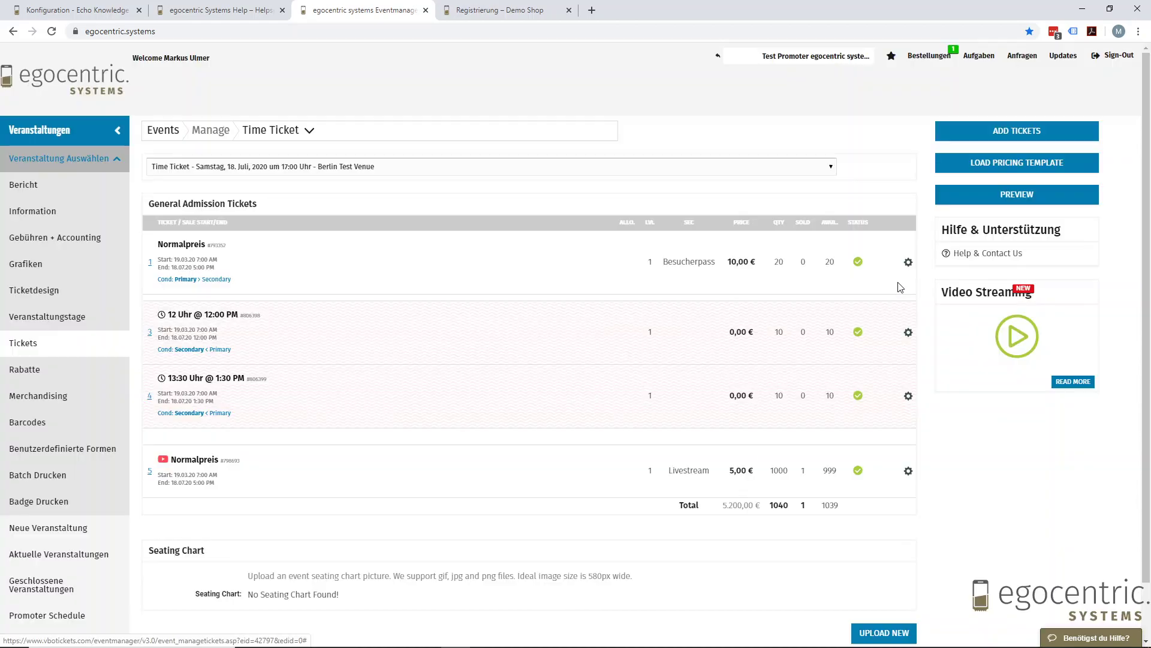
In the 12 Uhr ticket's advanced options, set the secondary conditional display to Hidden, then save and close
left_click(909, 333)
left_click(905, 349)
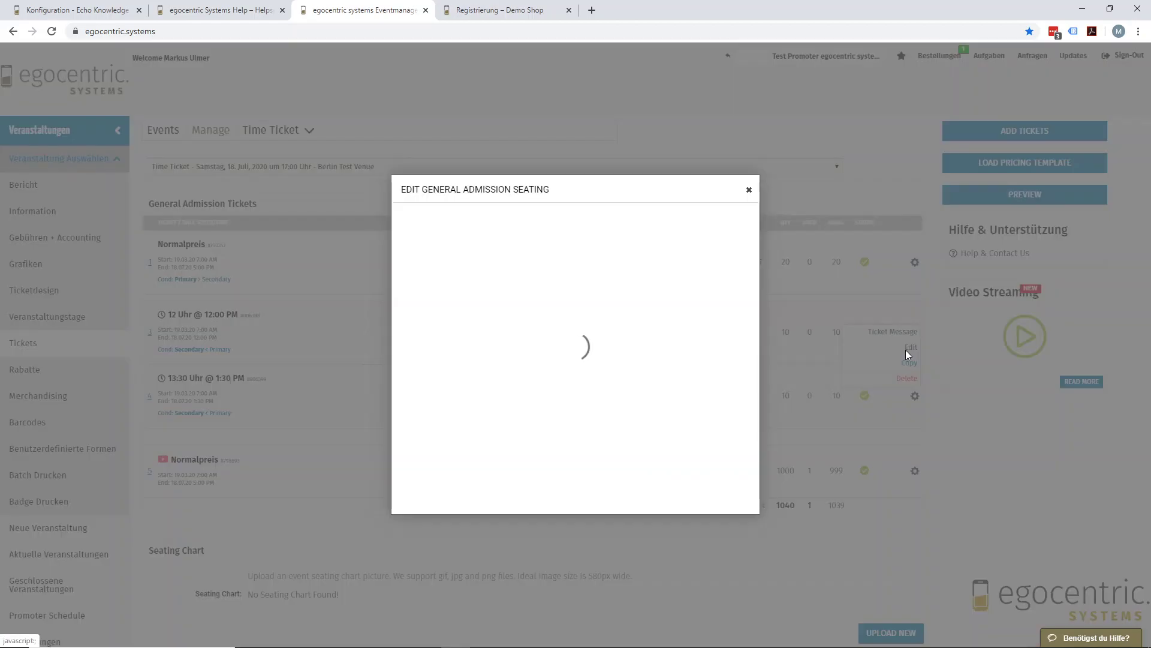
left_click(728, 500)
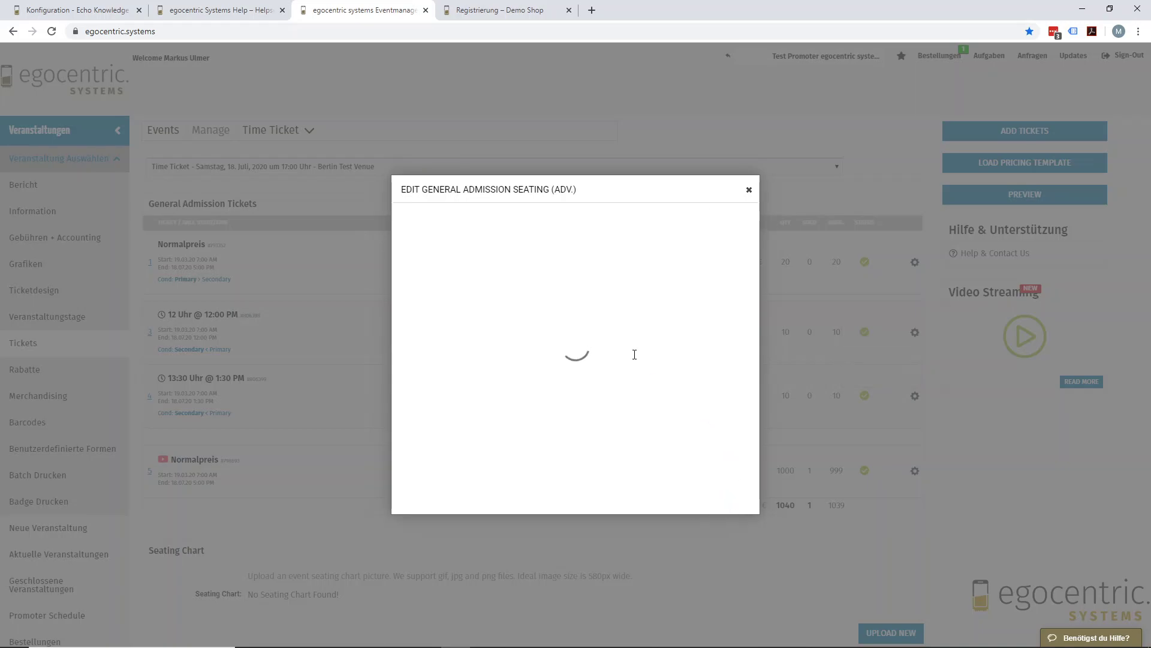
scroll(598, 348, "down", 2)
scroll(598, 349, "down", 2)
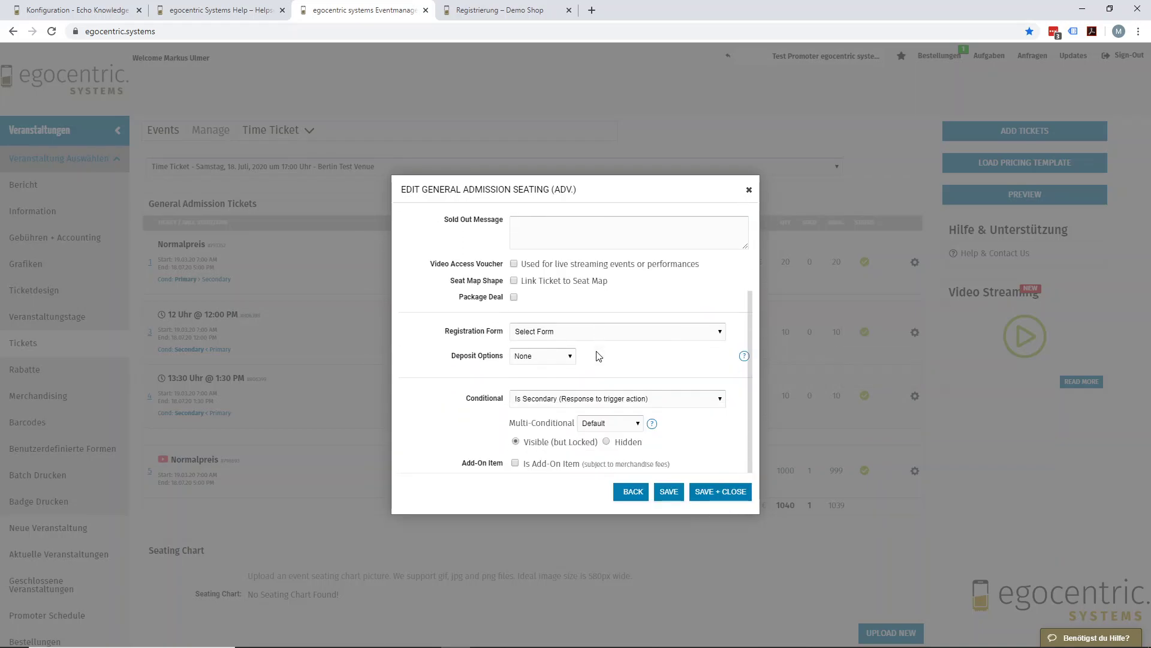
left_click(731, 499)
In the 13:30 Uhr ticket's advanced options, set the secondary conditional display to Hidden, then save and close
left_click(915, 396)
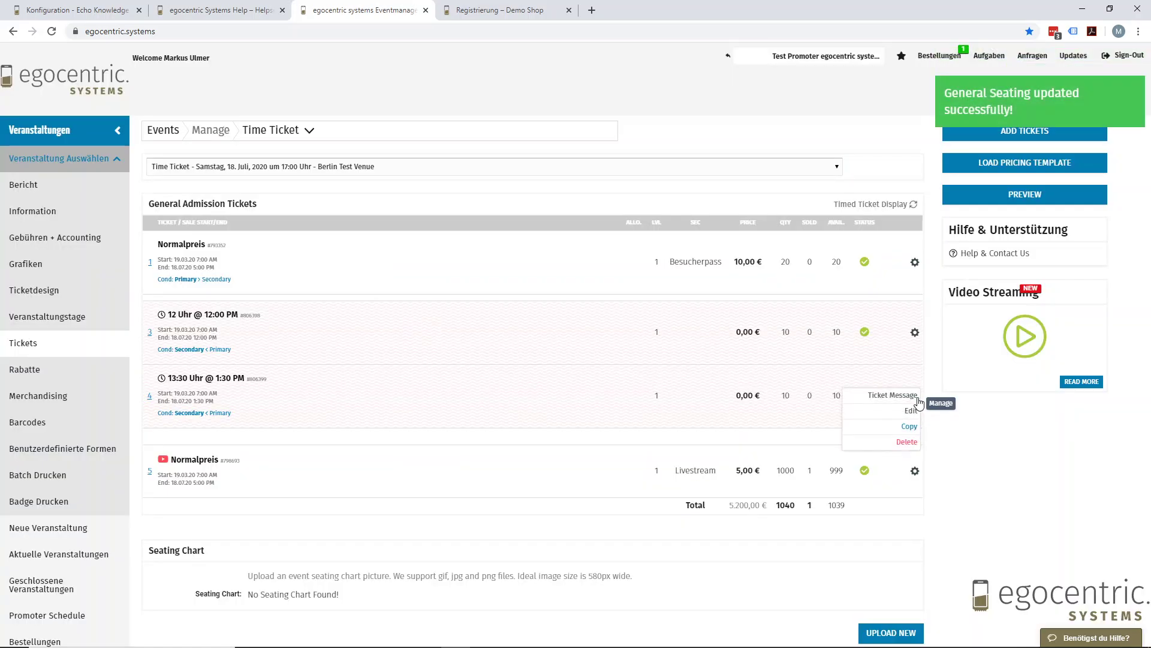
left_click(914, 411)
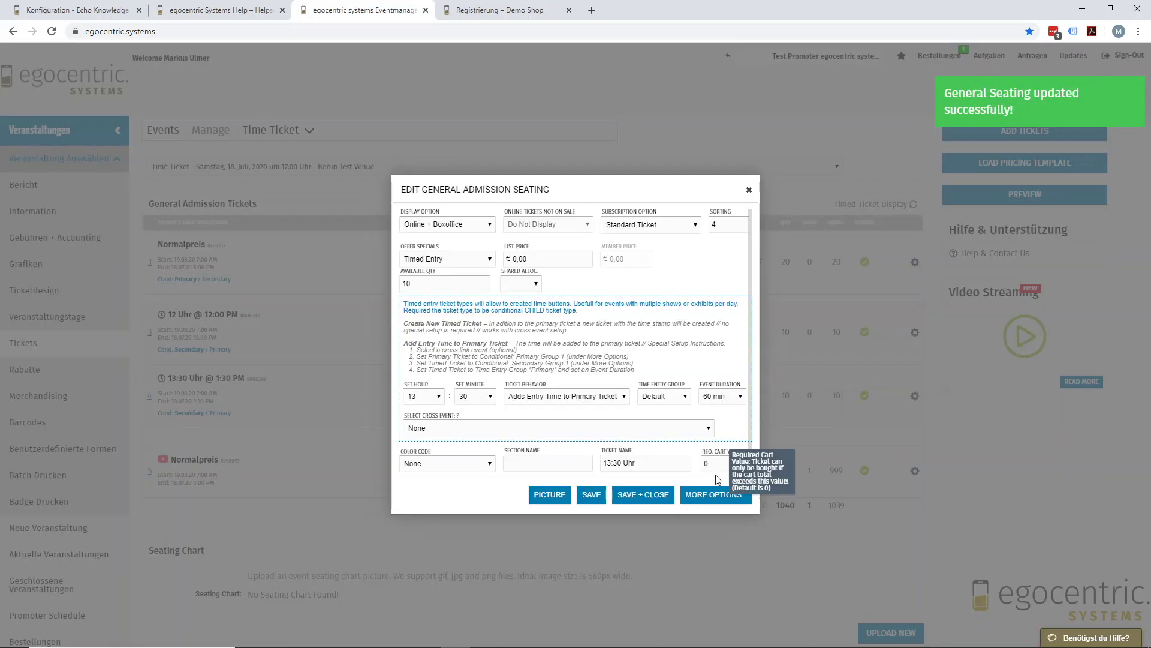
left_click(718, 496)
scroll(699, 445, "down", 3)
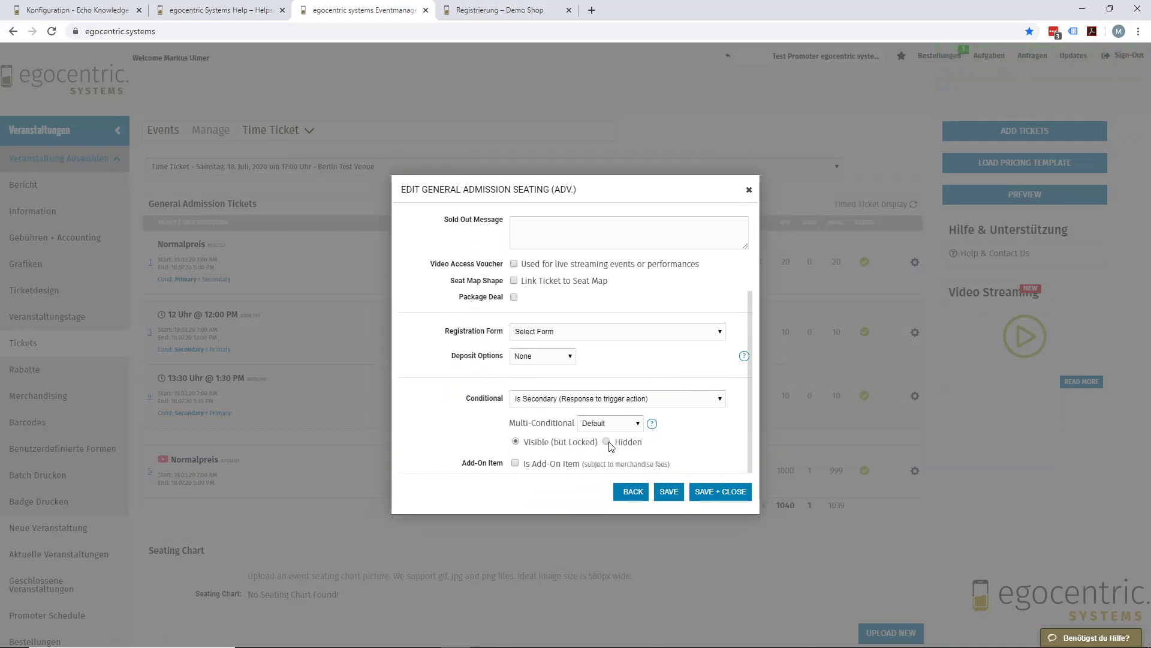
left_click(731, 496)
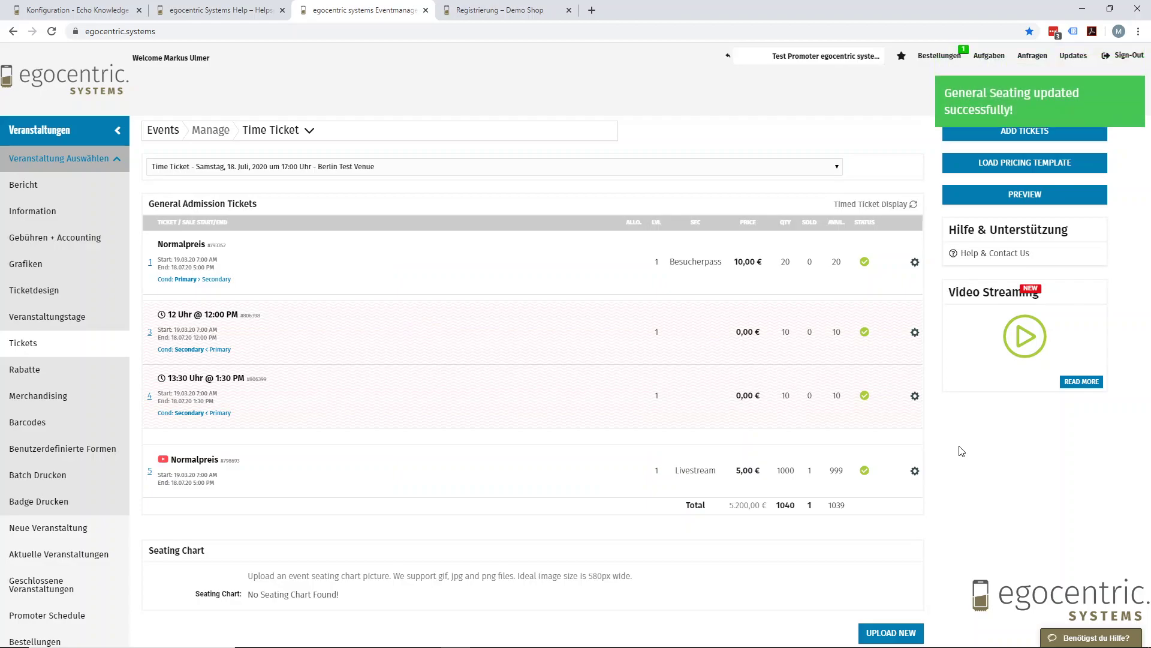
Switch to the Demo Shop and reload only the embedded Time Ticket purchase frame
left_click(504, 11)
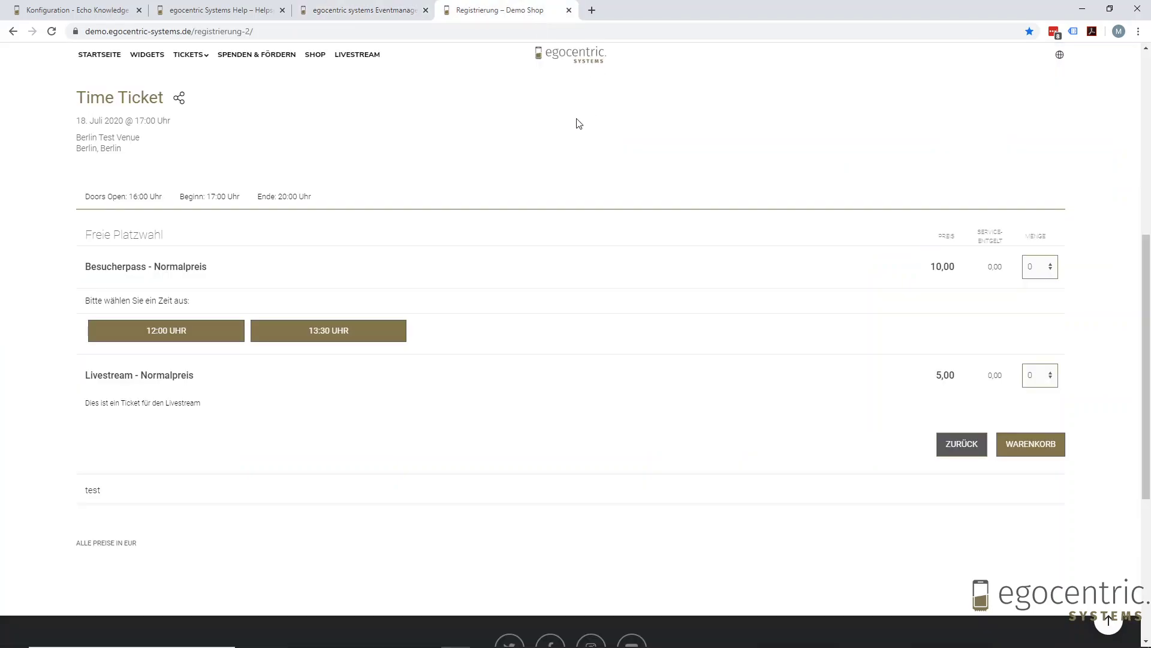
right_click(439, 165)
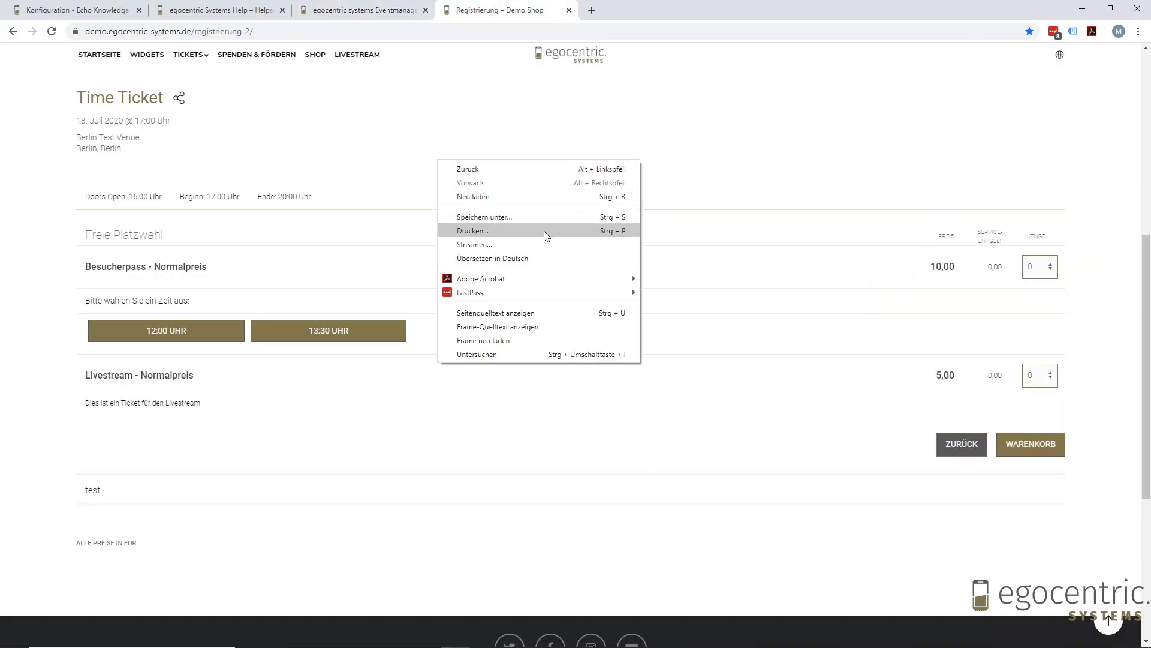
left_click(498, 334)
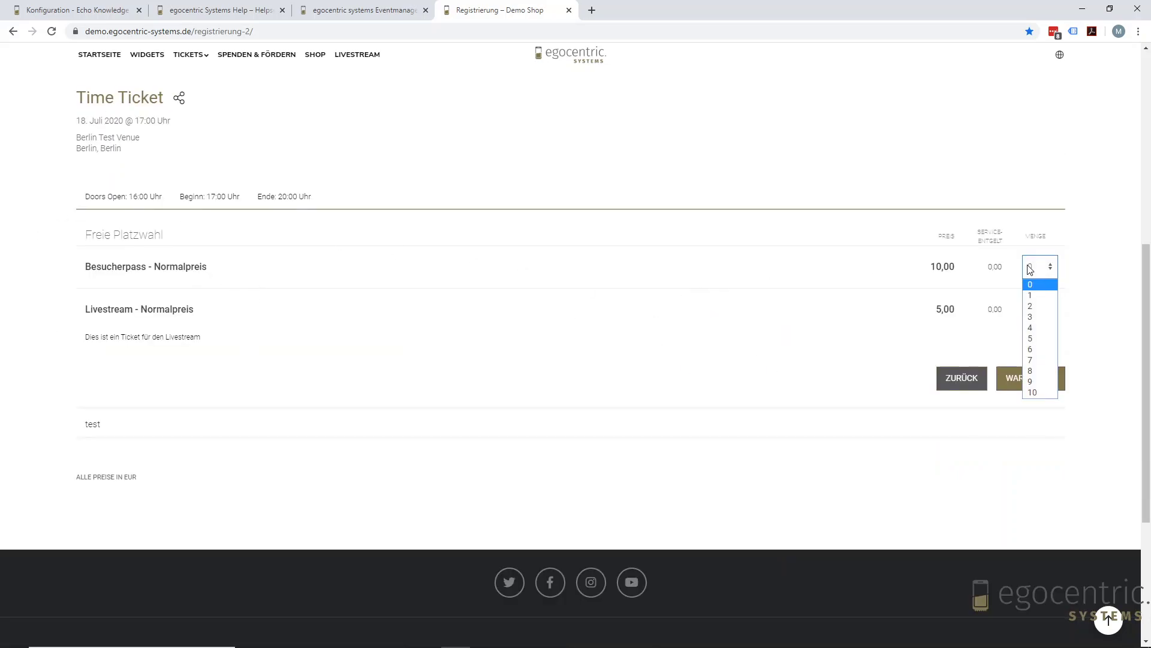
Put one Besucherpass with the 12:00 Uhr time slot into the cart and review its cart entry
left_click(1044, 295)
left_click(165, 340)
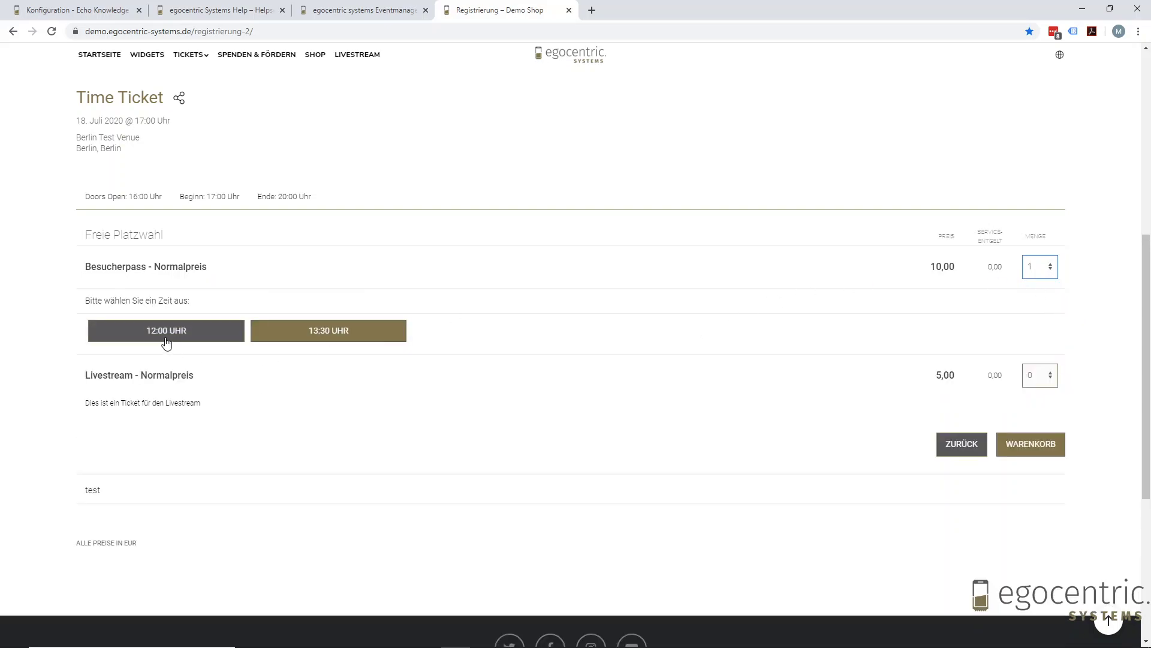
left_click(1035, 458)
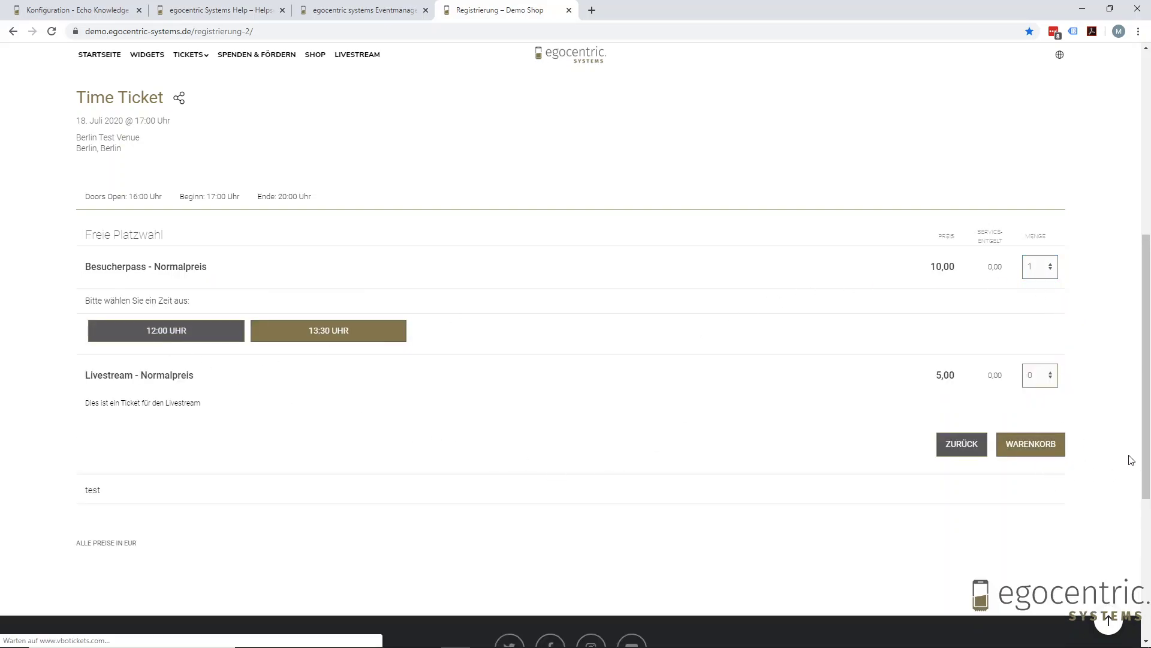
left_click(1041, 456)
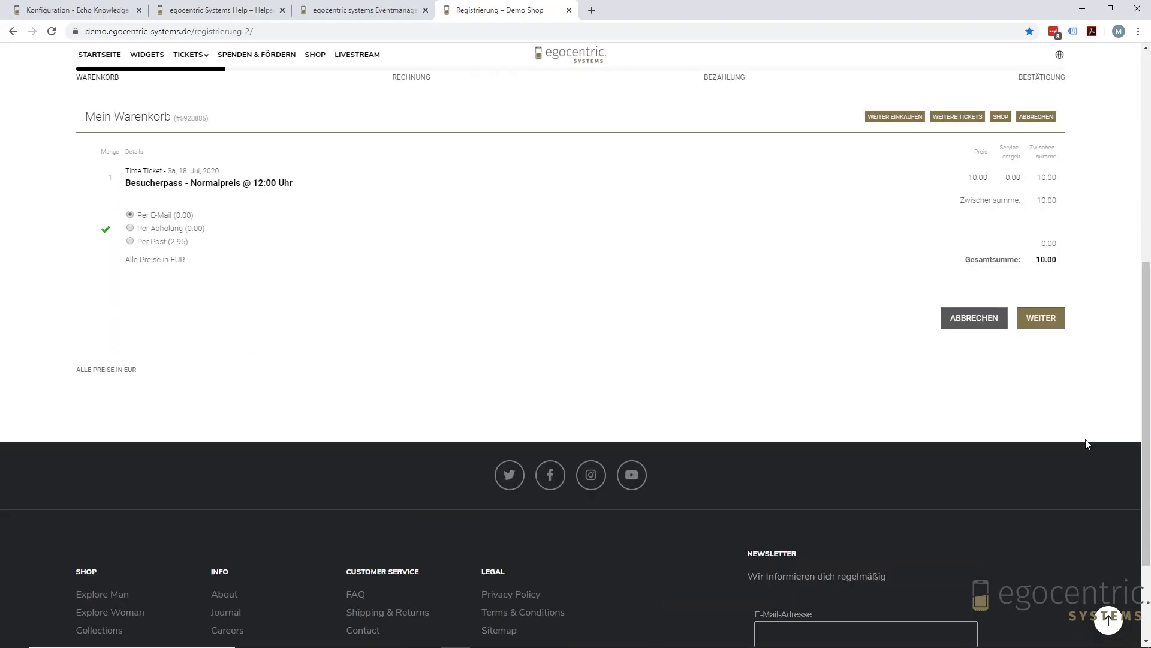
left_click_drag(293, 184, 124, 186)
left_click(292, 193)
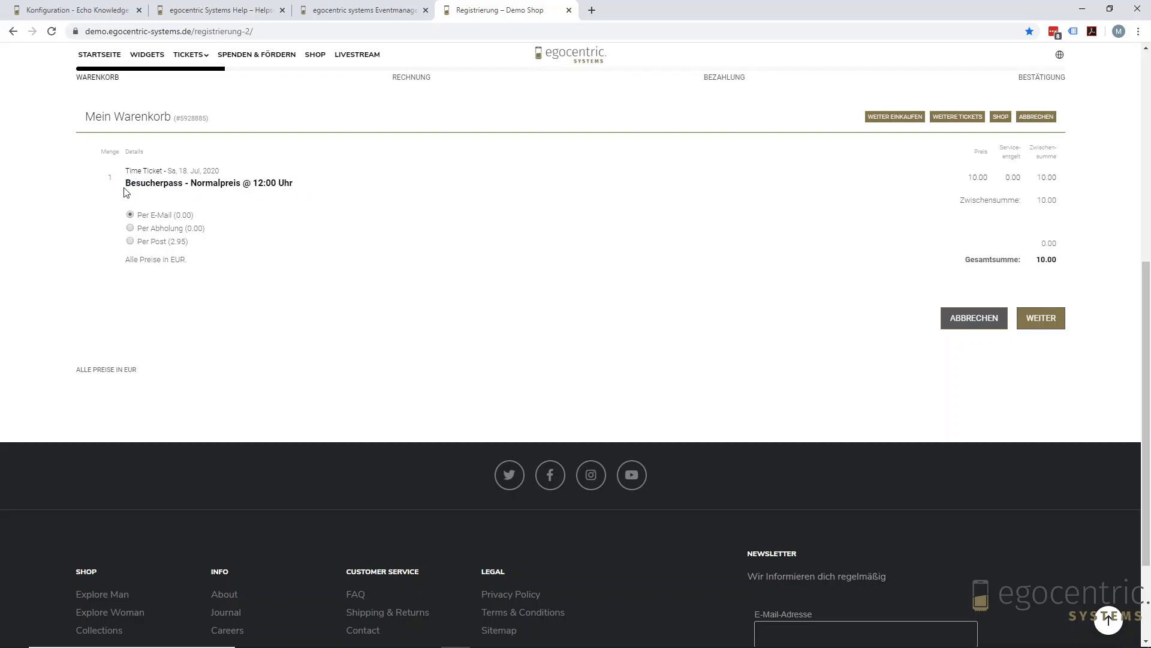